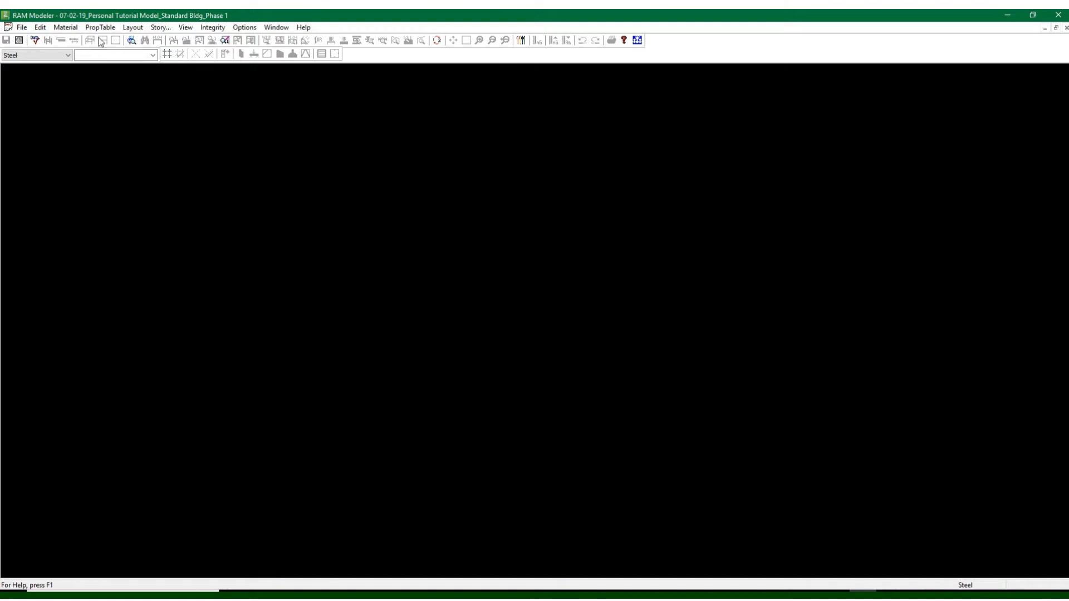
click(133, 28)
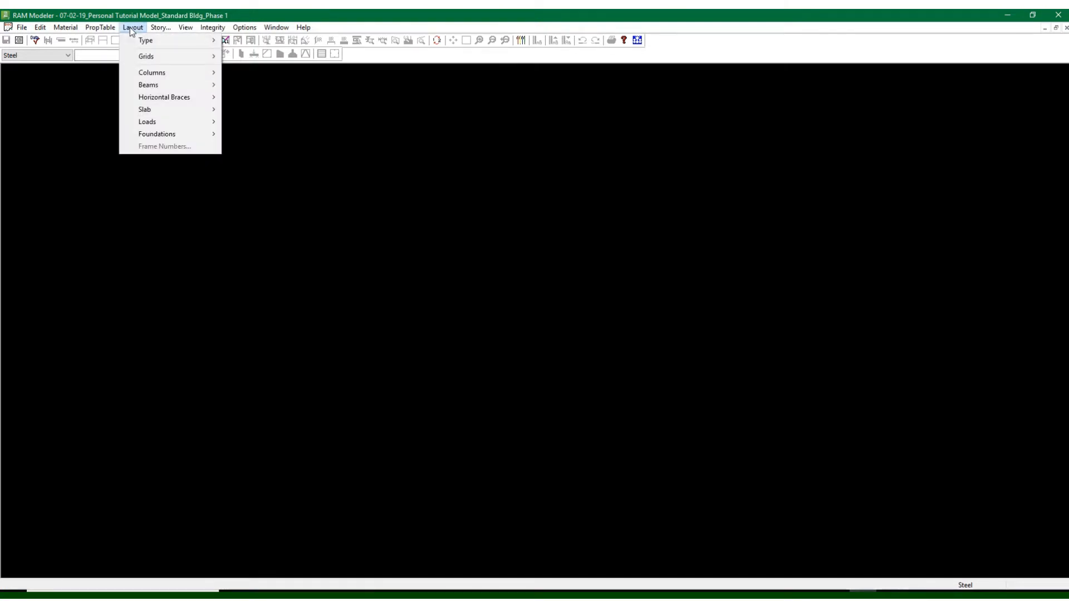
mouse_move(29, 31)
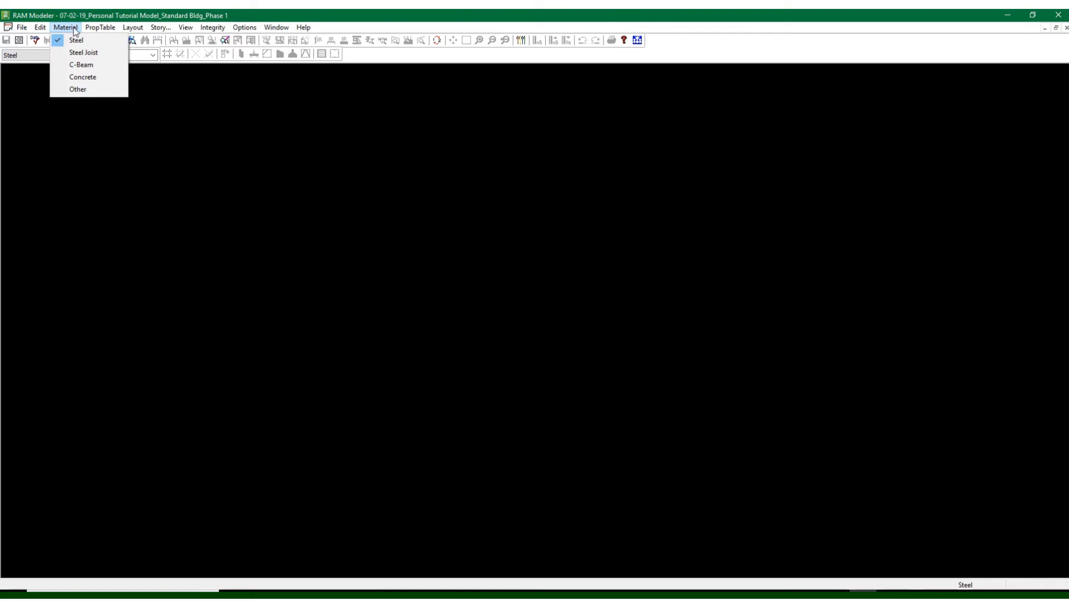
click(104, 15)
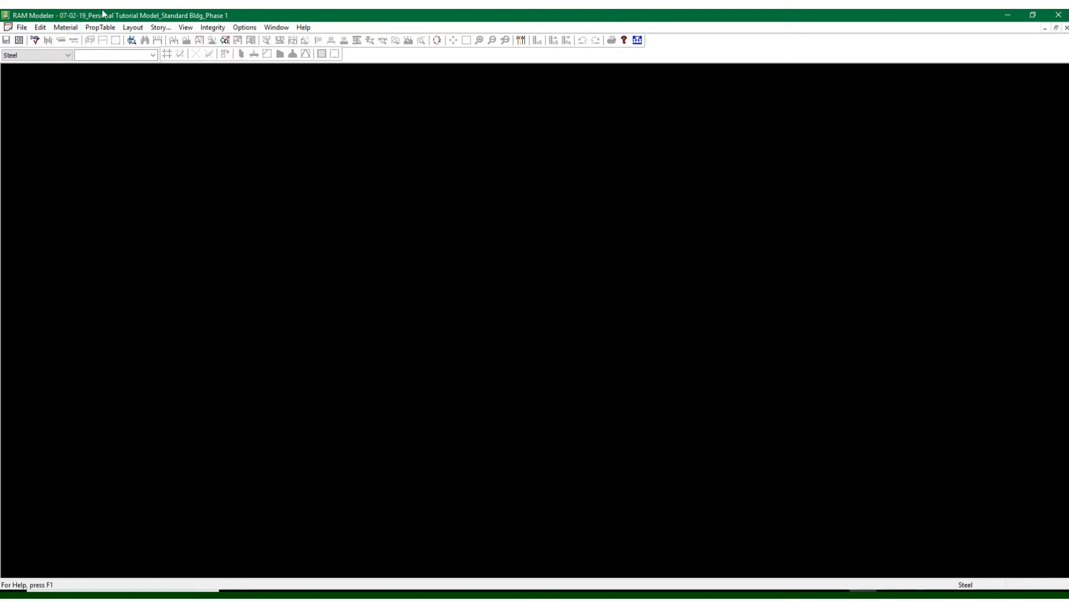
click(68, 55)
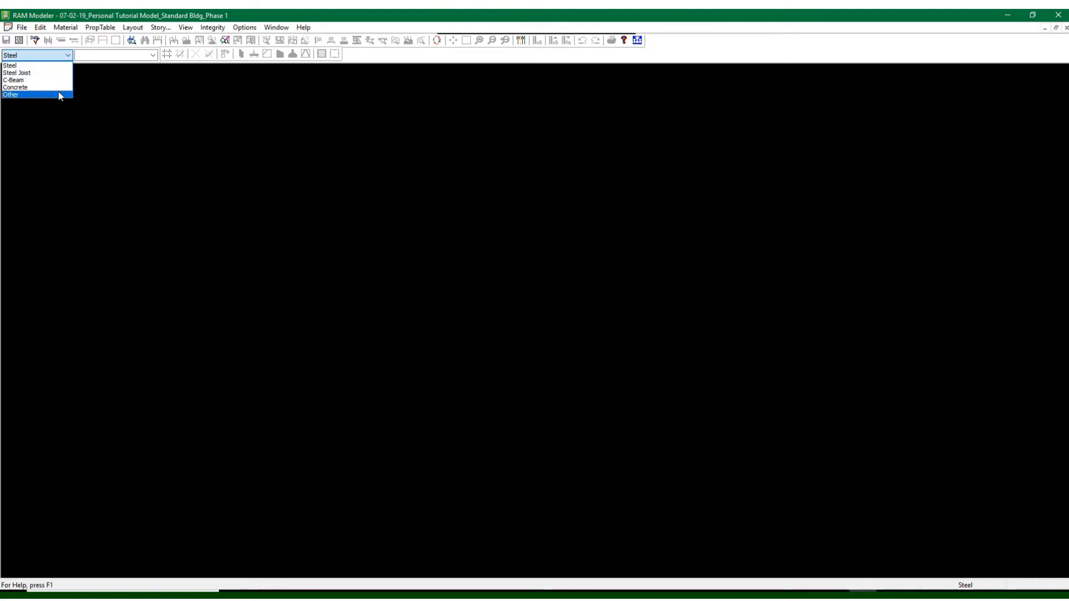
click(34, 65)
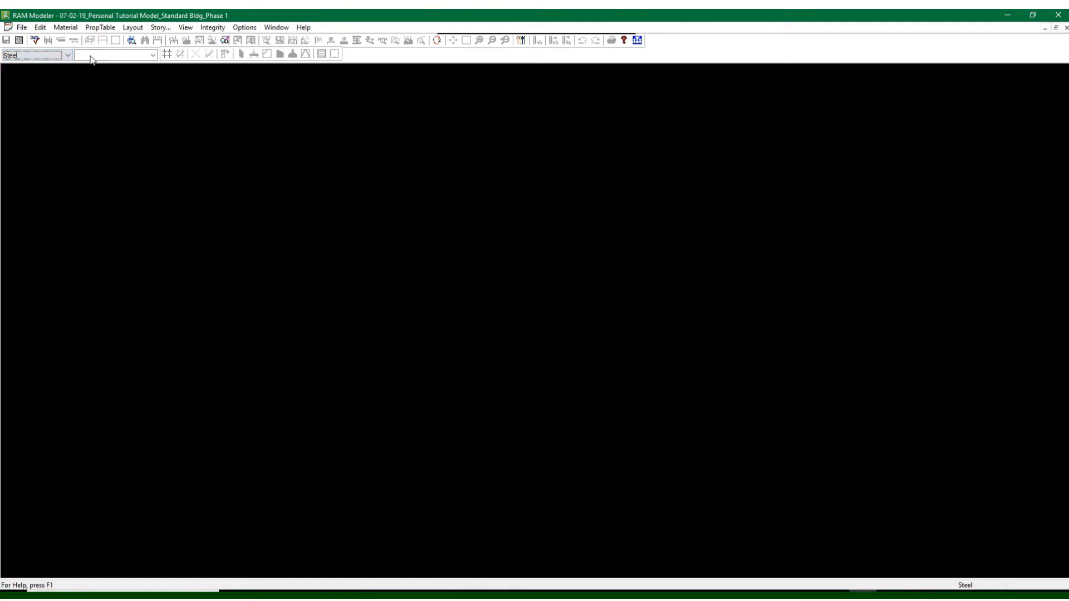
Add an orthogonal grid system labelled "Main" with zero X offset, Y offset and rotation
click(92, 28)
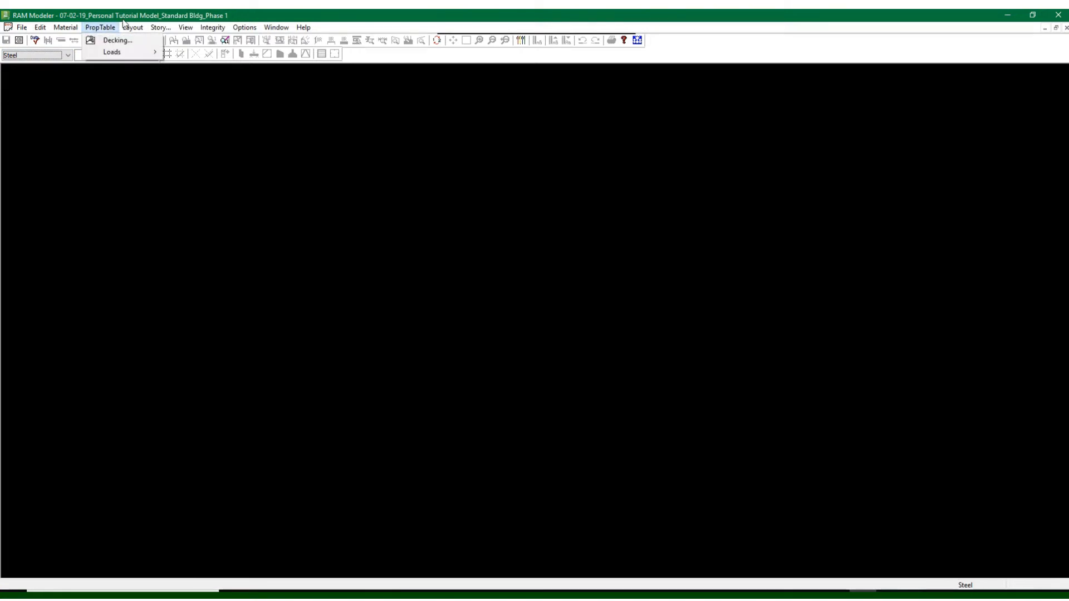
mouse_move(130, 28)
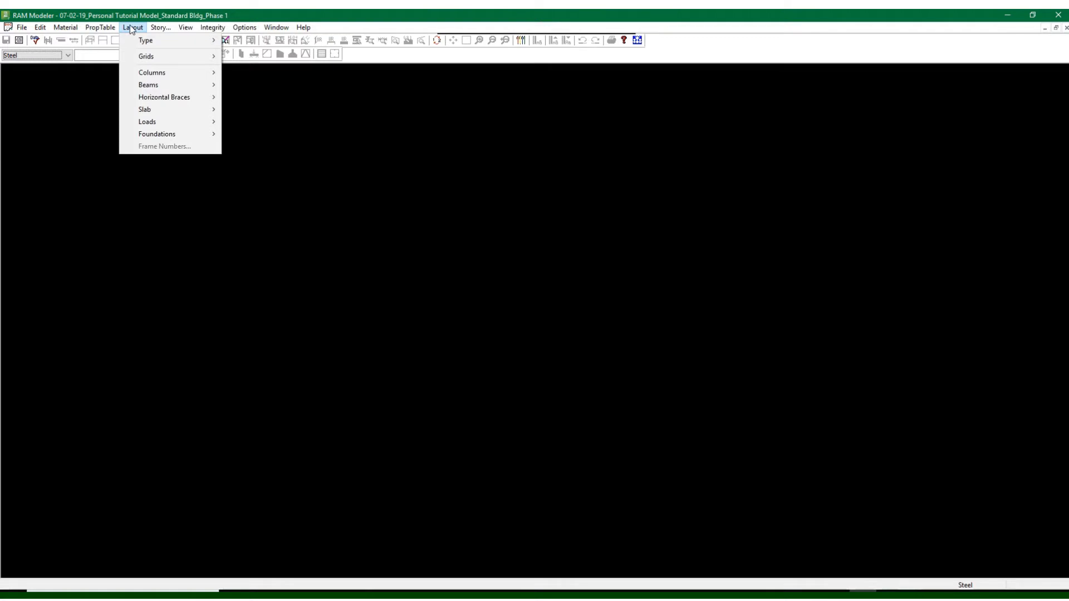
mouse_move(139, 58)
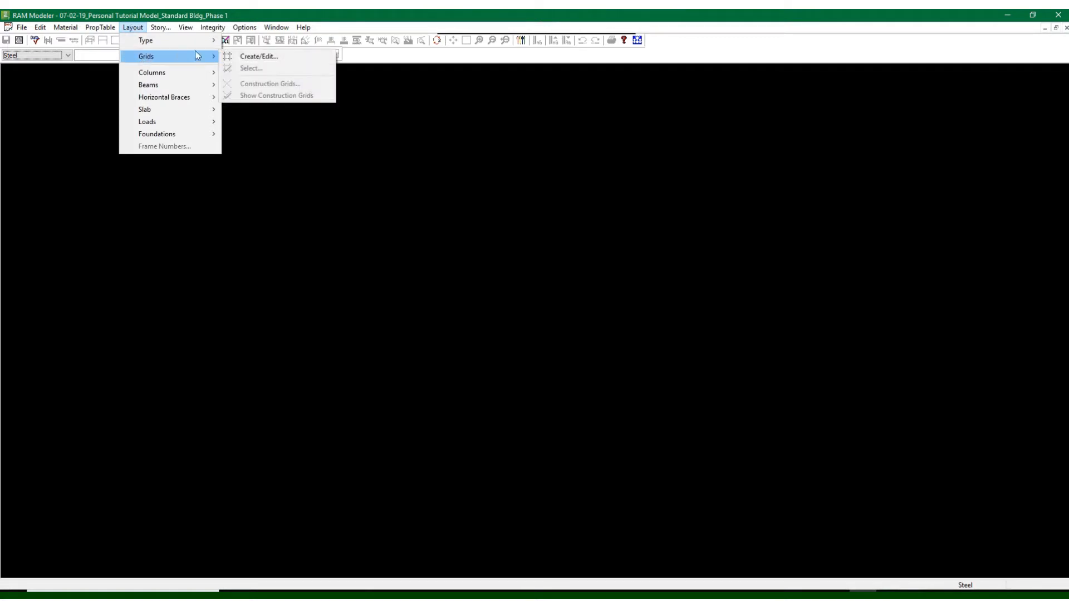
click(242, 59)
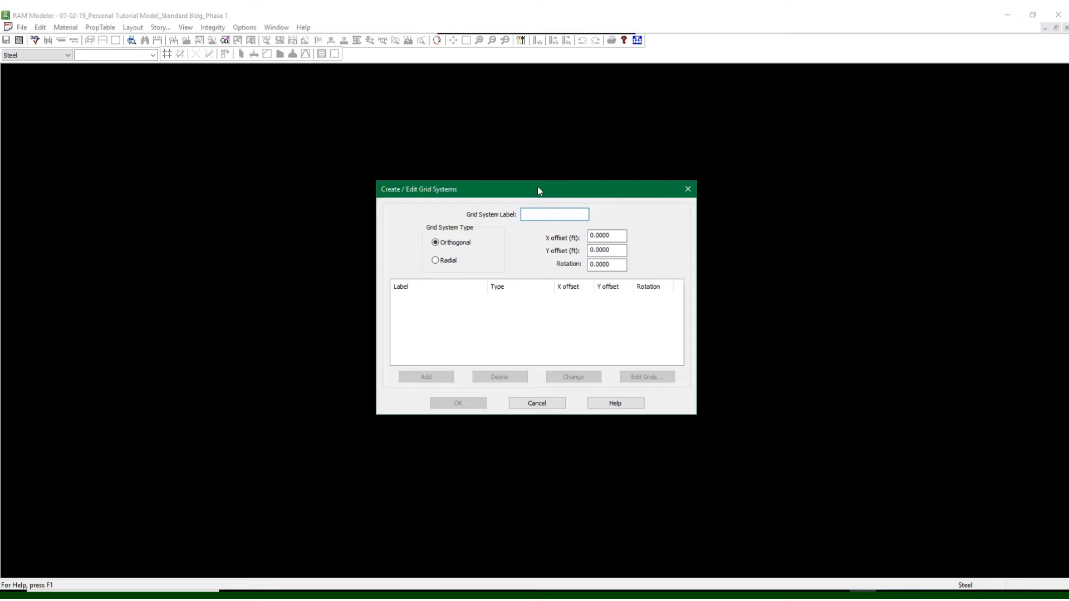
drag(538, 188, 579, 167)
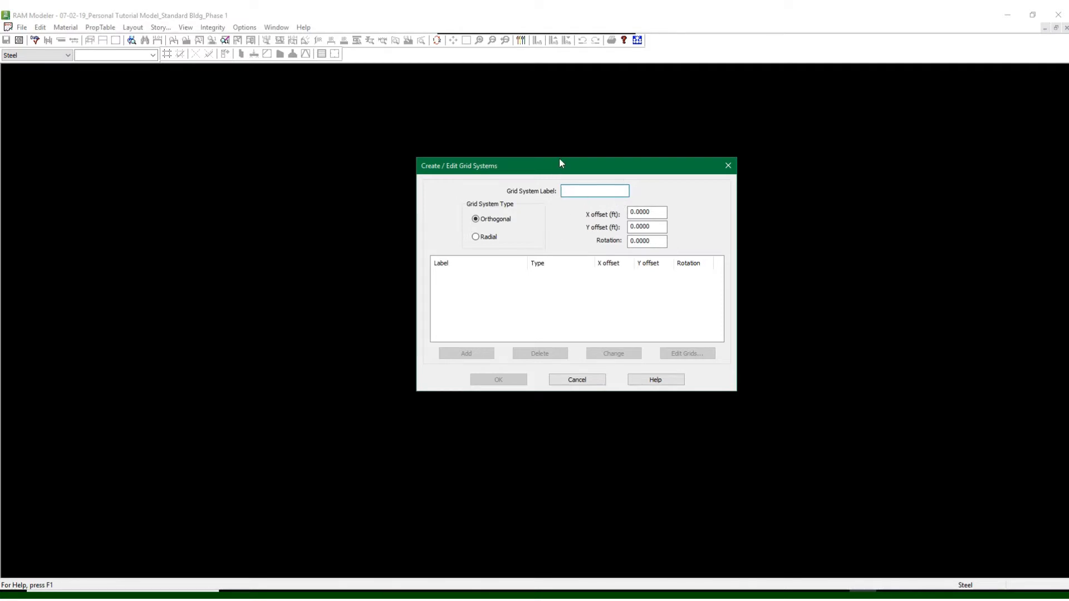
drag(560, 162, 663, 134)
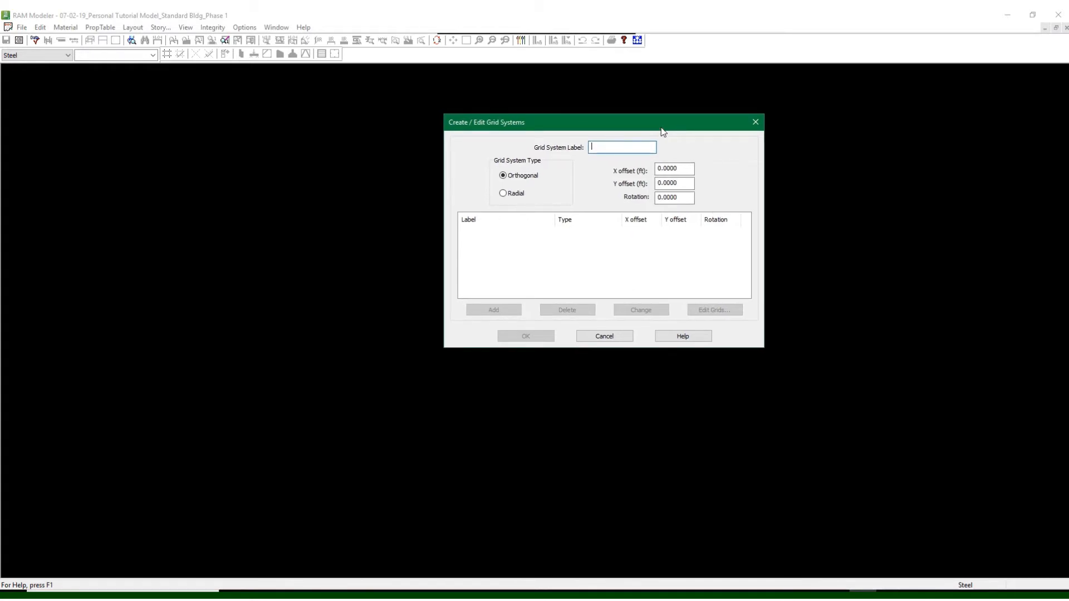
text(Main)
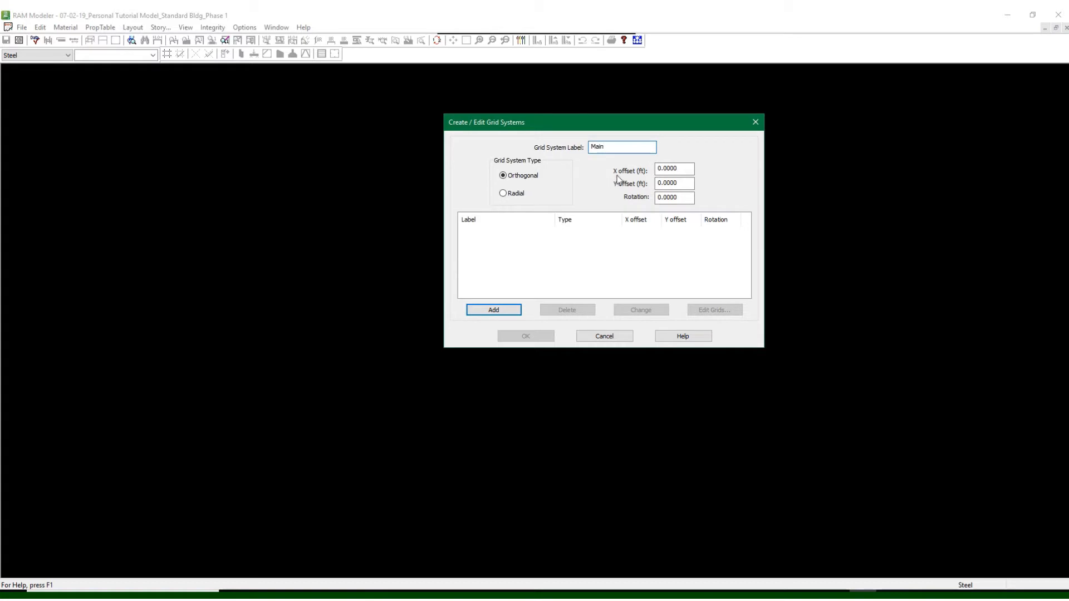
click(670, 170)
click(687, 184)
click(687, 198)
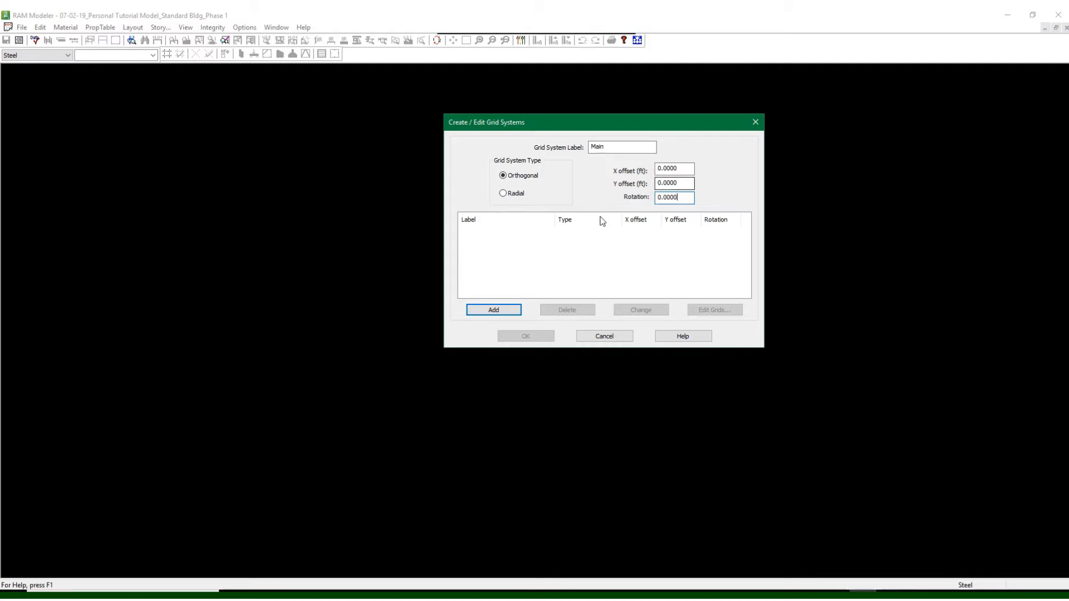
click(492, 313)
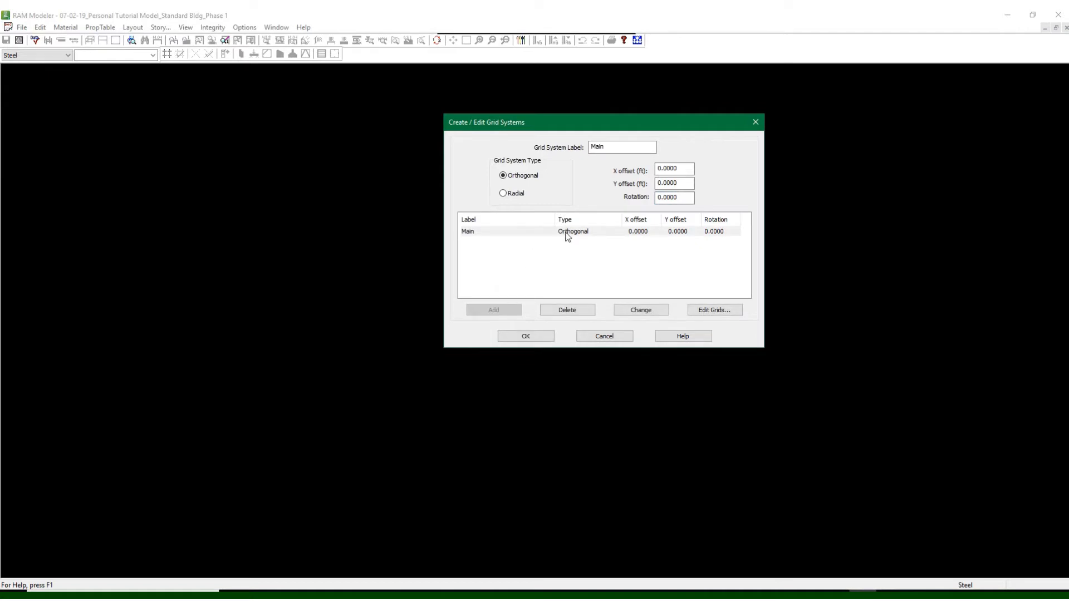
Open the grids of the Main system for editing and label the first X grid A at coordinate 0
click(567, 234)
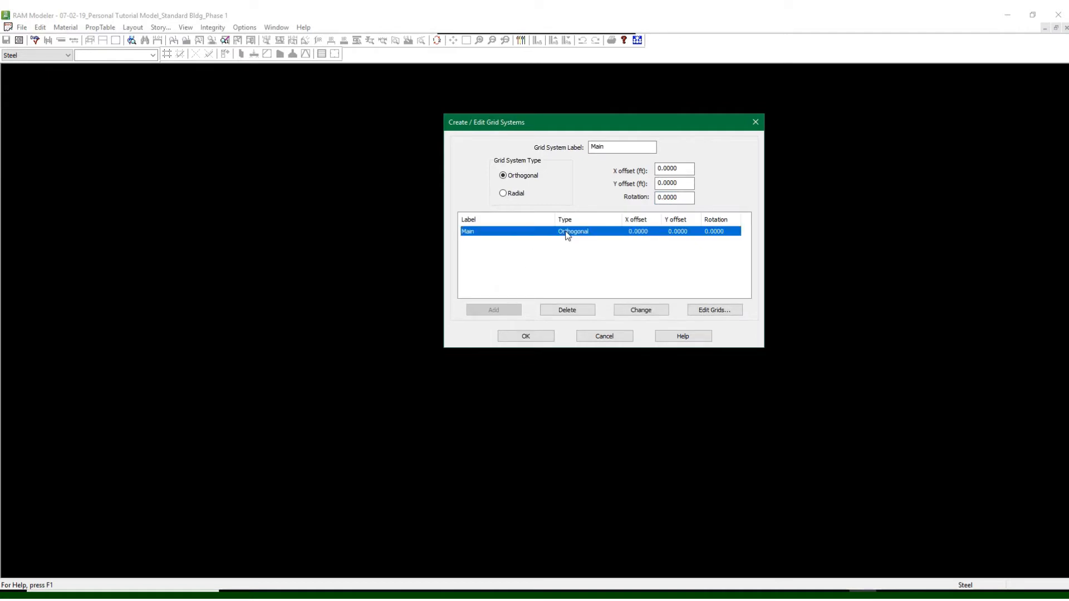
click(710, 312)
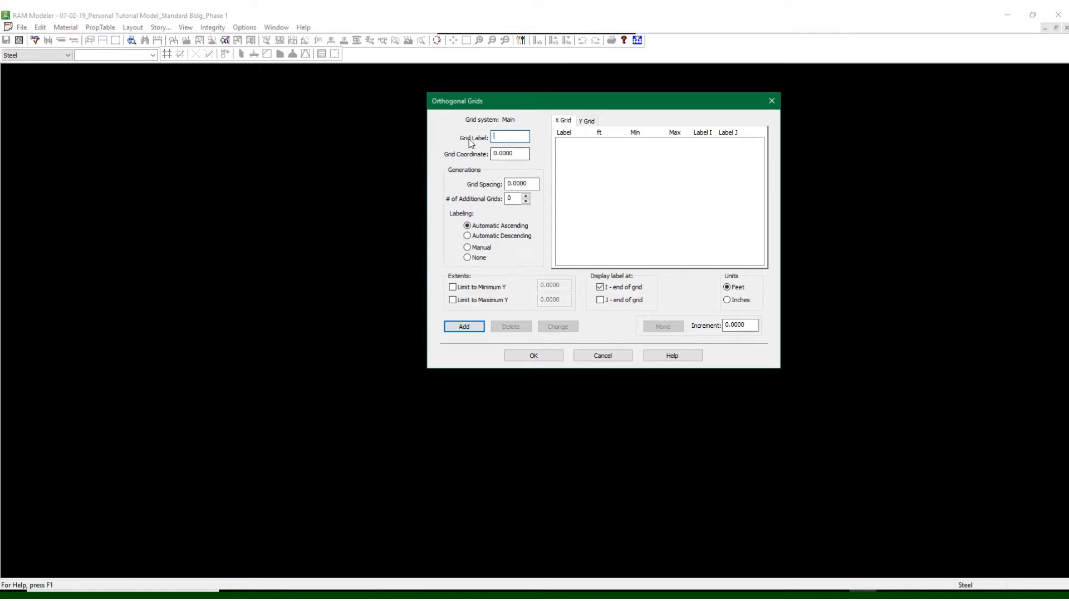
text(a)
drag(499, 136, 464, 140)
text(A)
key(Tab)
click(517, 153)
Generate the X grids at 30 ft spacing with 3 additional grids, labelled in automatic ascending order
double_click(529, 183)
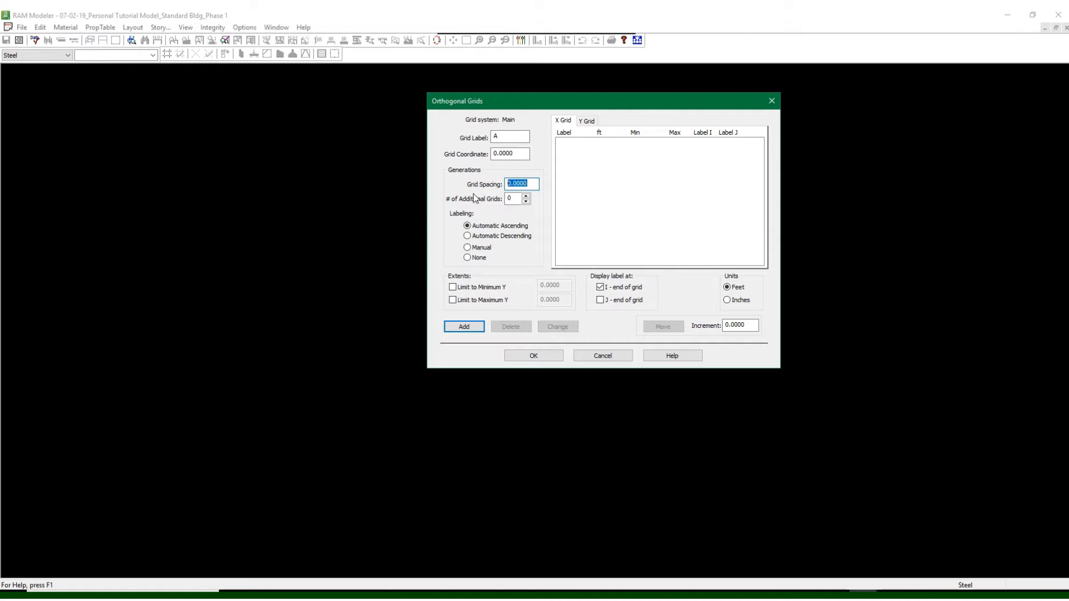
text(30)
click(526, 196)
click(509, 138)
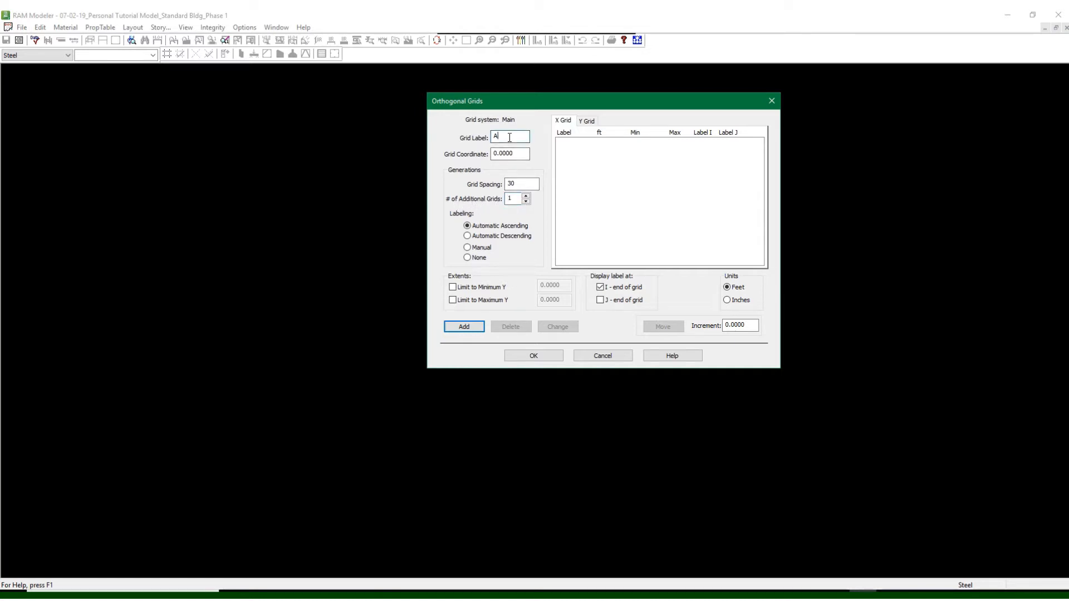
click(527, 196)
click(526, 196)
click(513, 199)
click(462, 327)
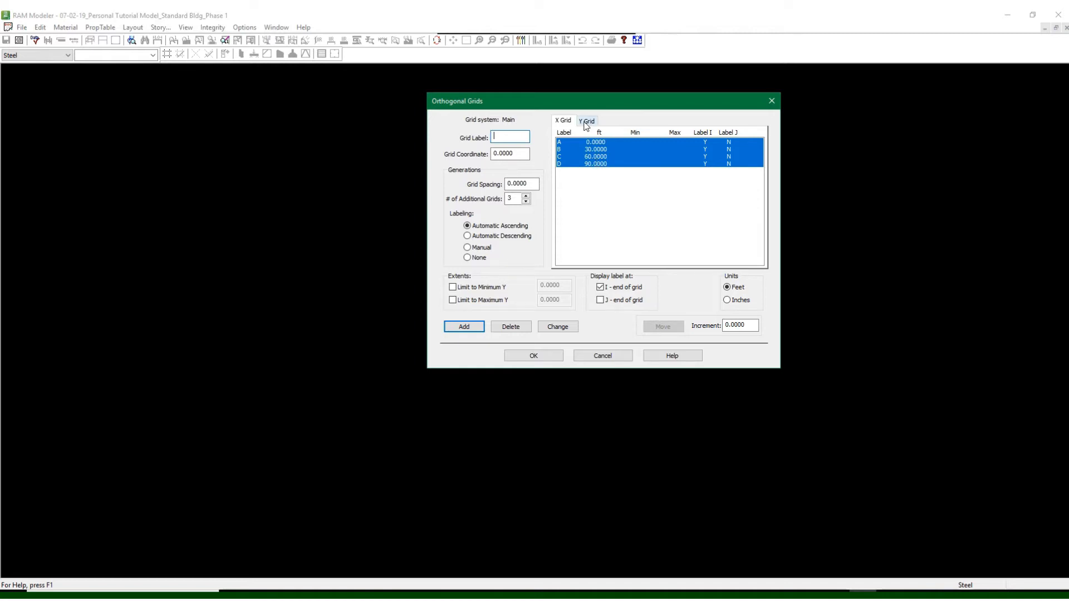
Add Y grids starting with label 1 at coordinate 0, with 25 ft spacing and 3 additional grids, and accept the grid system
click(586, 121)
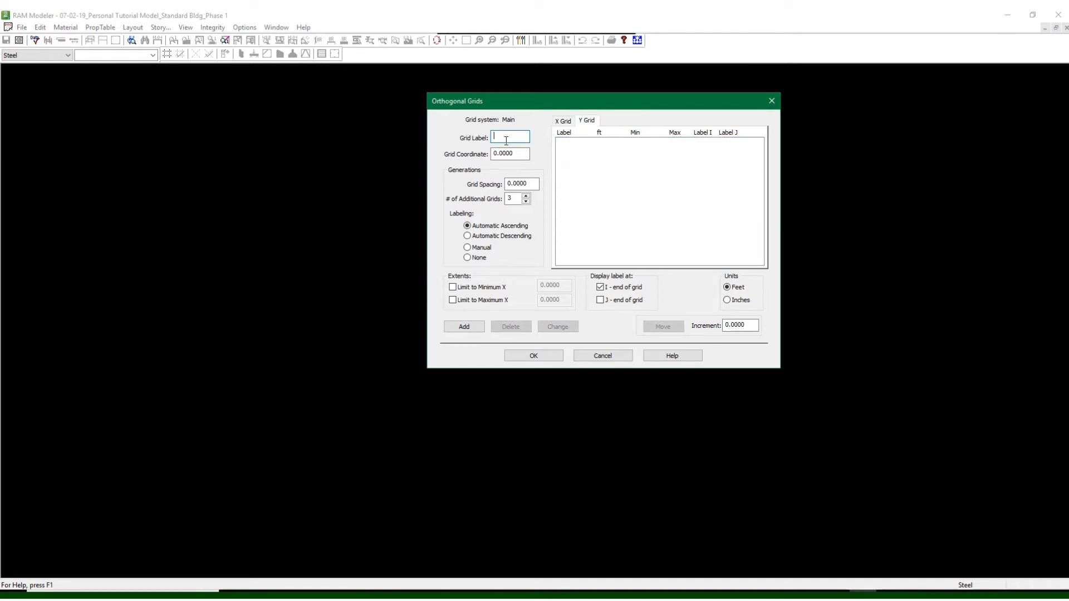
text(1)
double_click(534, 184)
text(25)
click(512, 200)
click(524, 185)
click(522, 153)
click(465, 328)
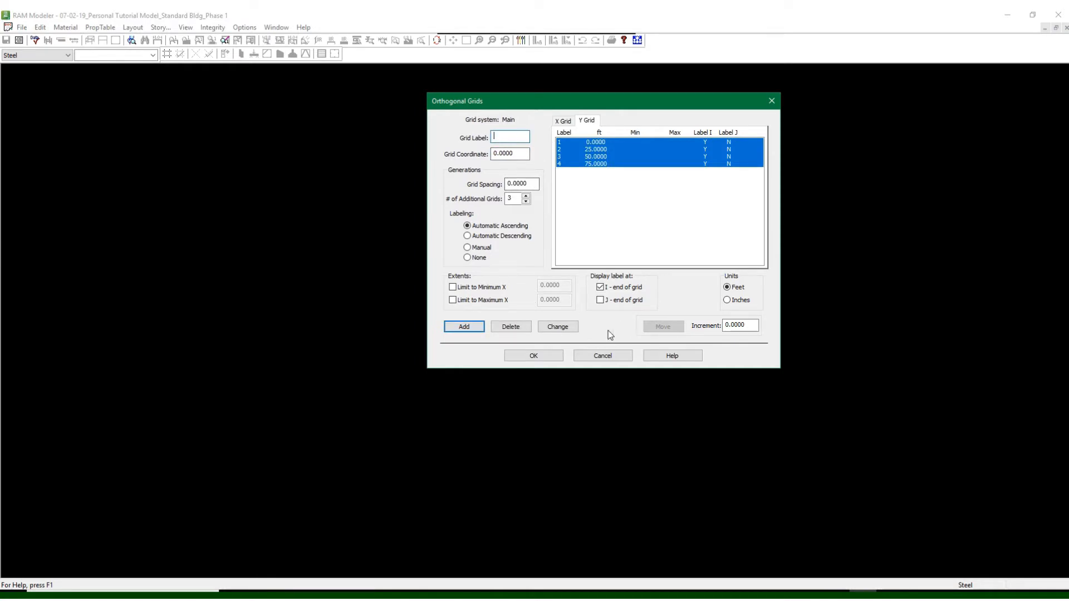
key(Tab)
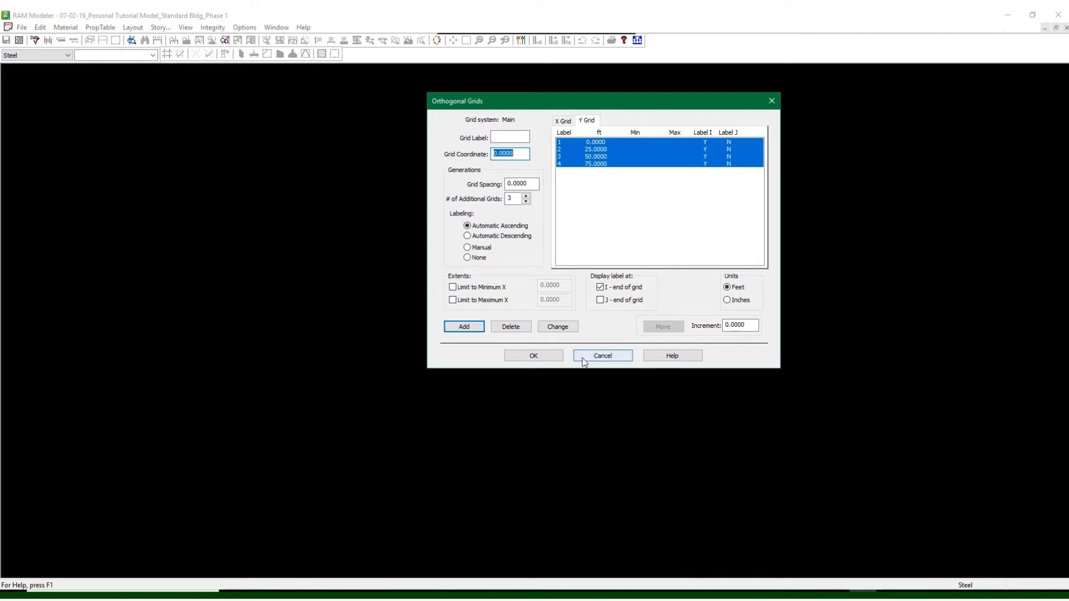
click(741, 326)
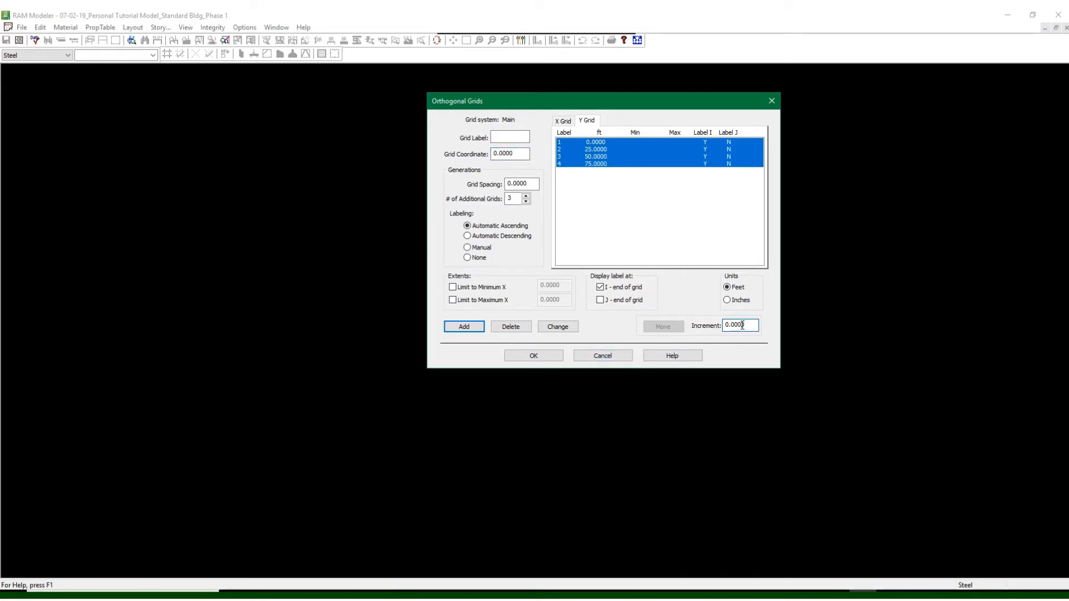
click(529, 355)
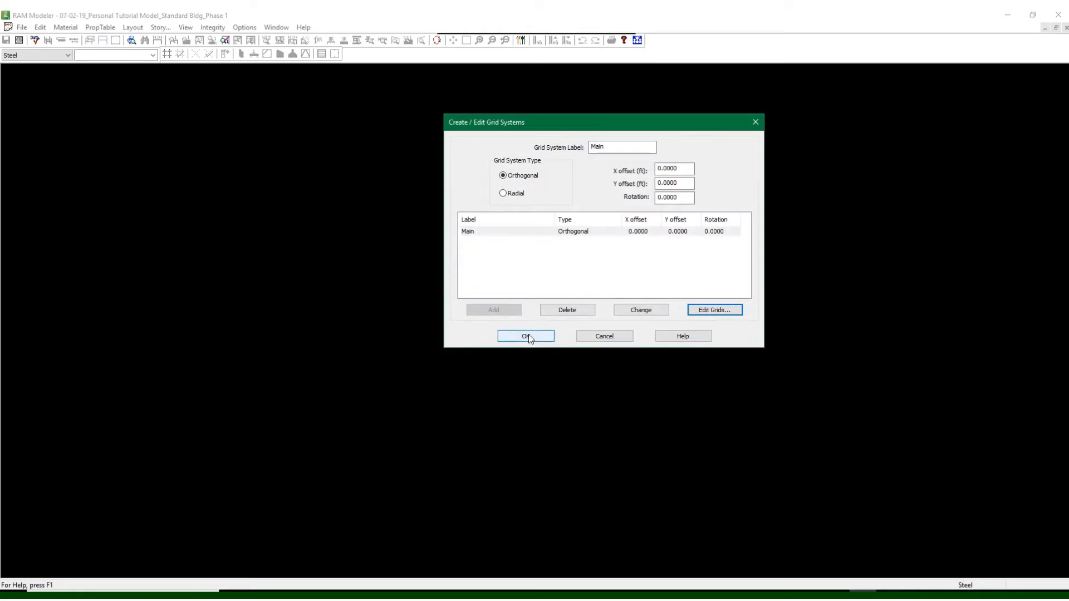
click(527, 336)
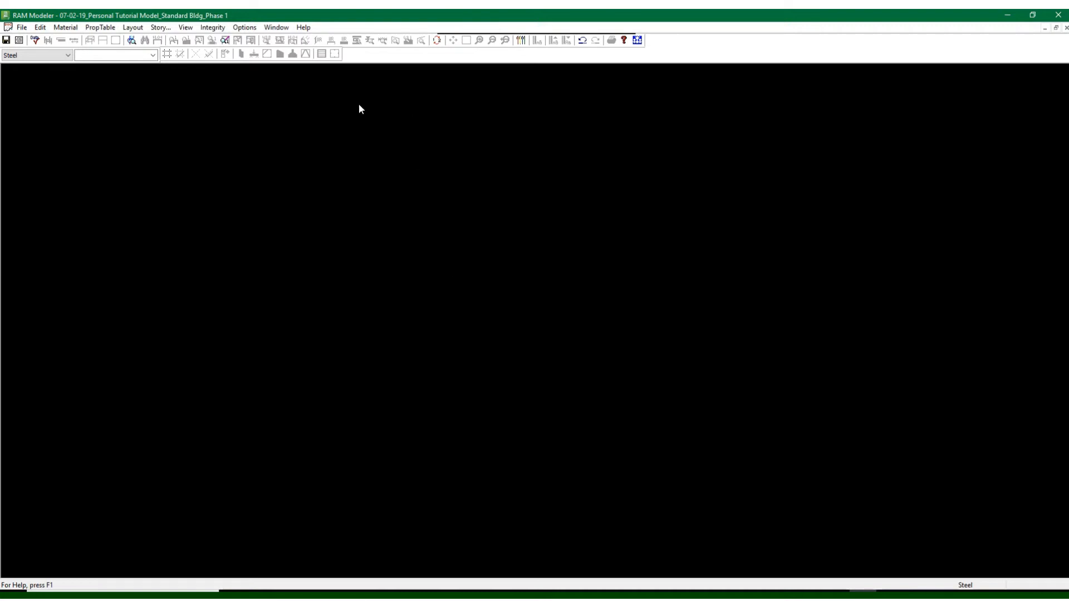
Review the X and Y grids of the Main grid system and look at the story data without changing anything
click(134, 28)
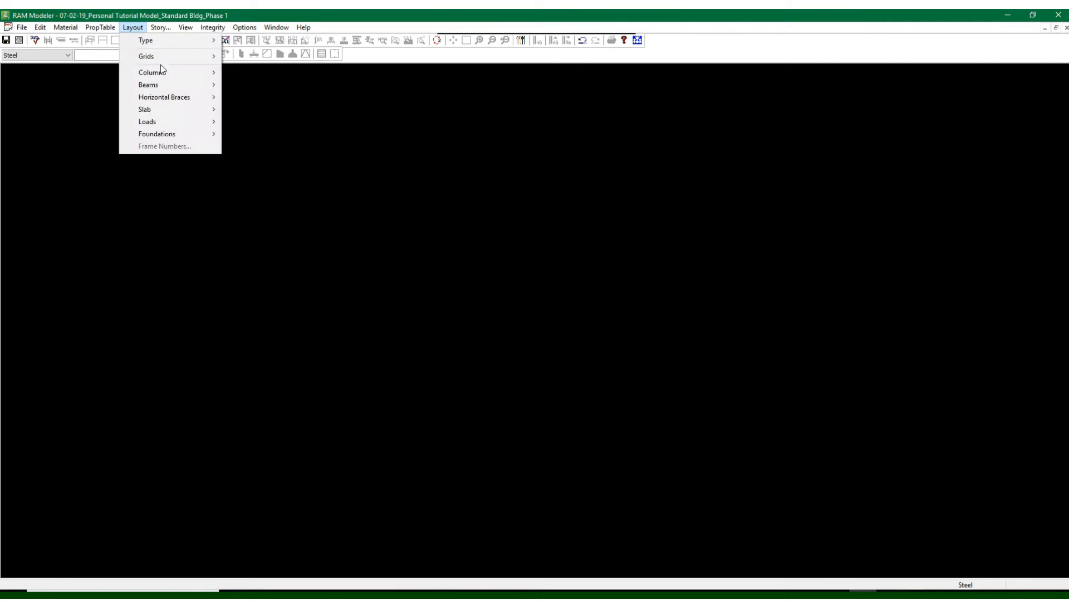
mouse_move(159, 62)
click(239, 57)
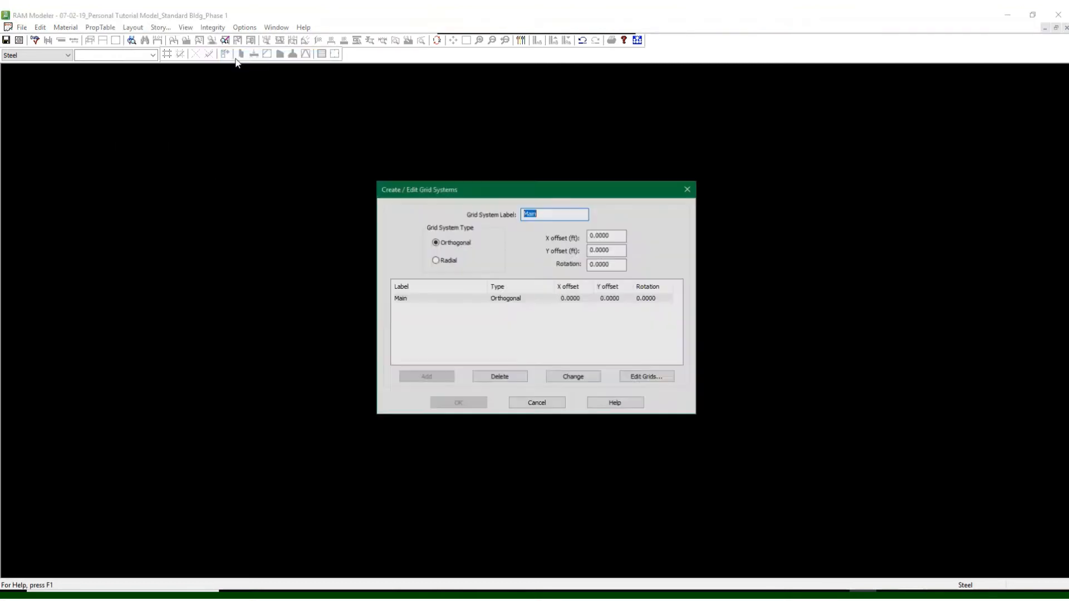
click(510, 299)
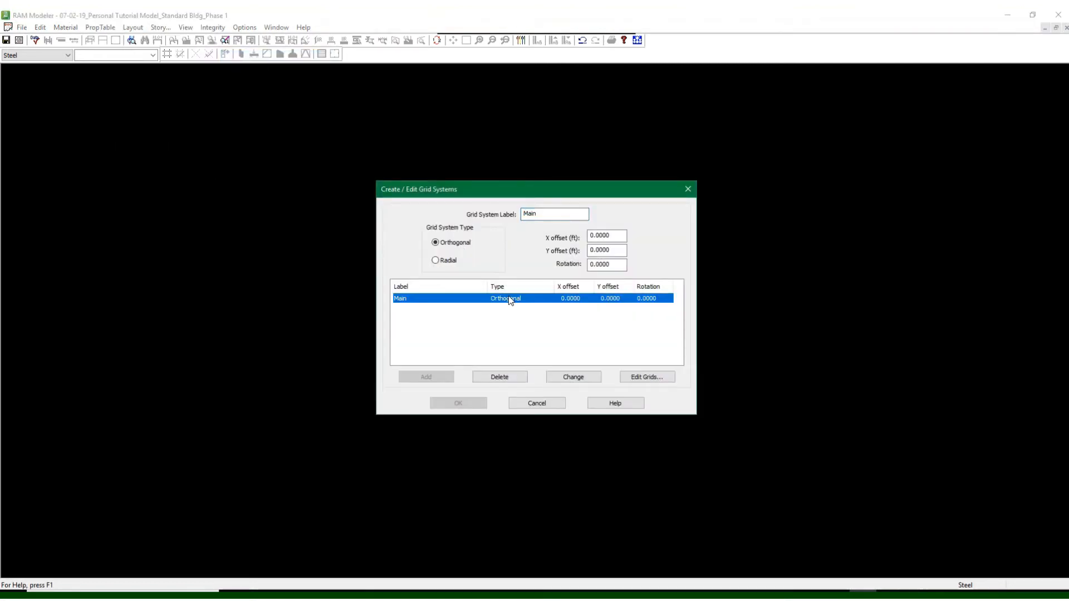
click(627, 377)
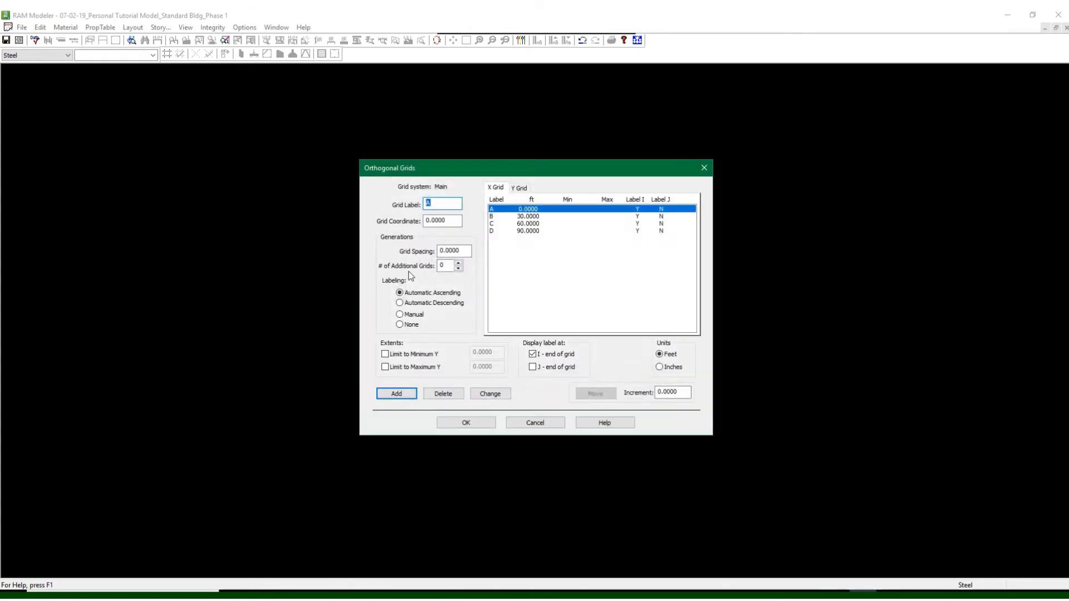
click(517, 188)
click(499, 188)
click(537, 423)
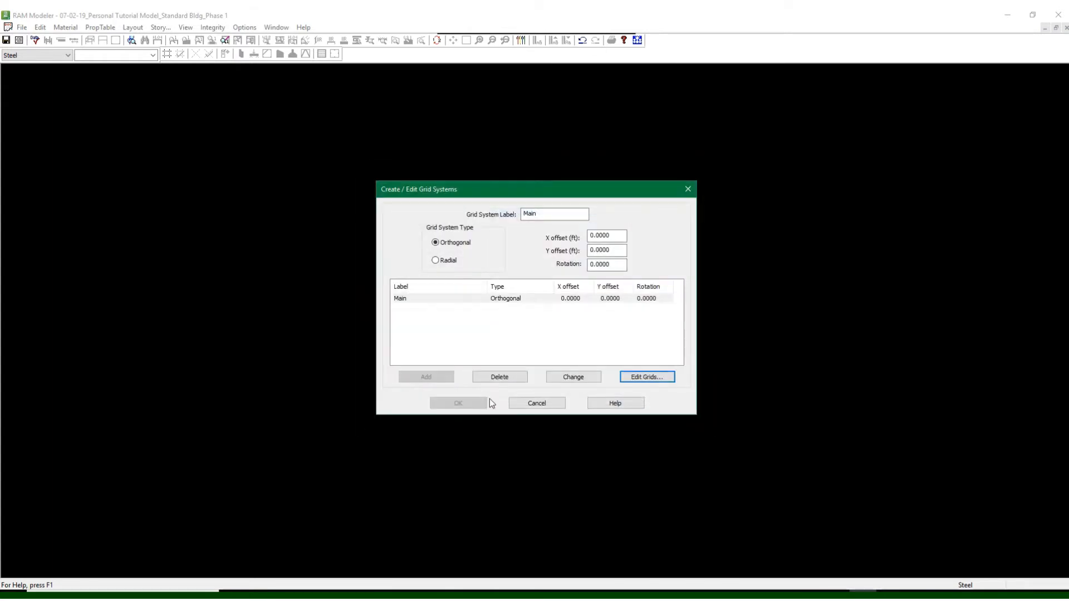
click(534, 400)
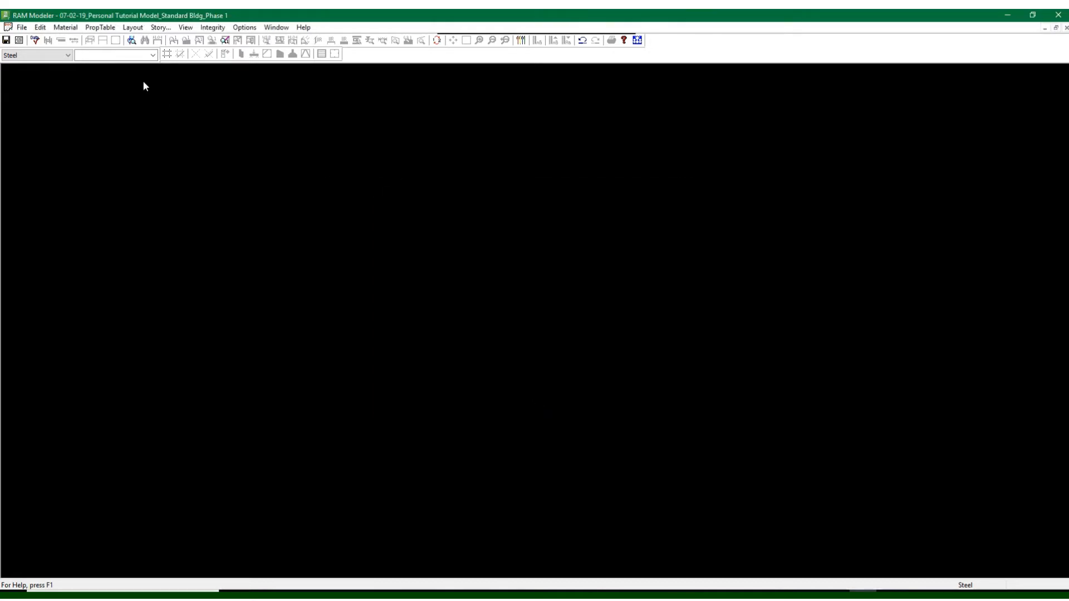
click(151, 29)
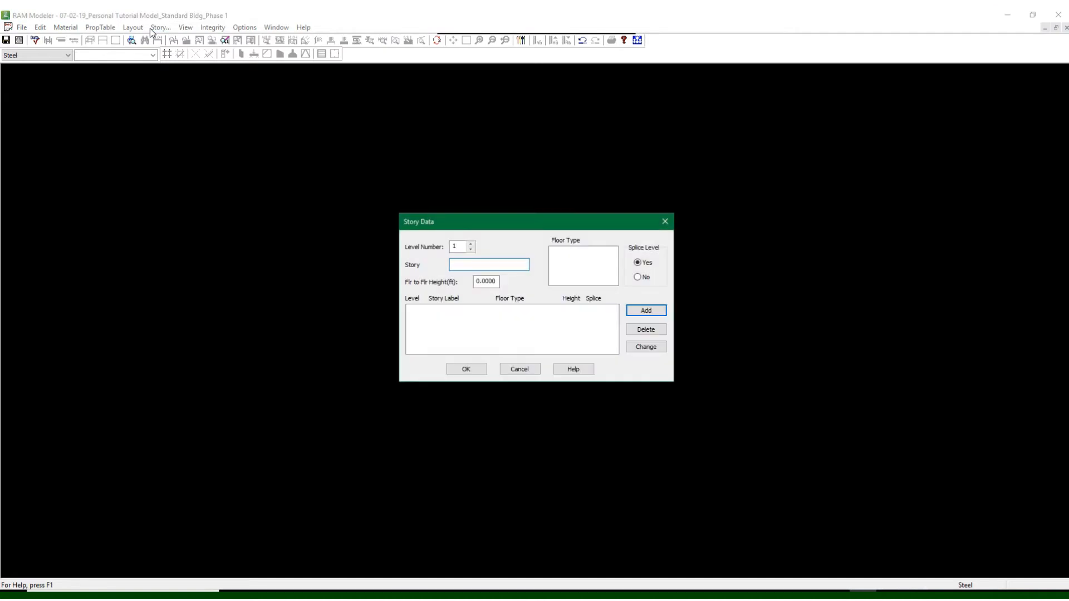
click(523, 373)
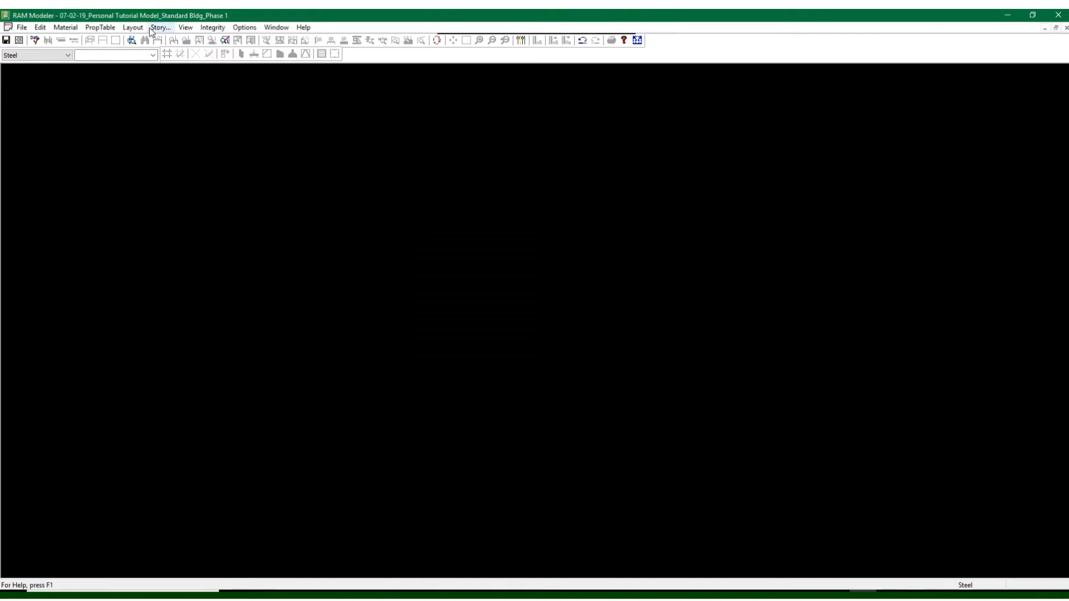
Add a layout floor type named Typical Floor and select it as the active floor plan
click(132, 27)
mouse_move(146, 42)
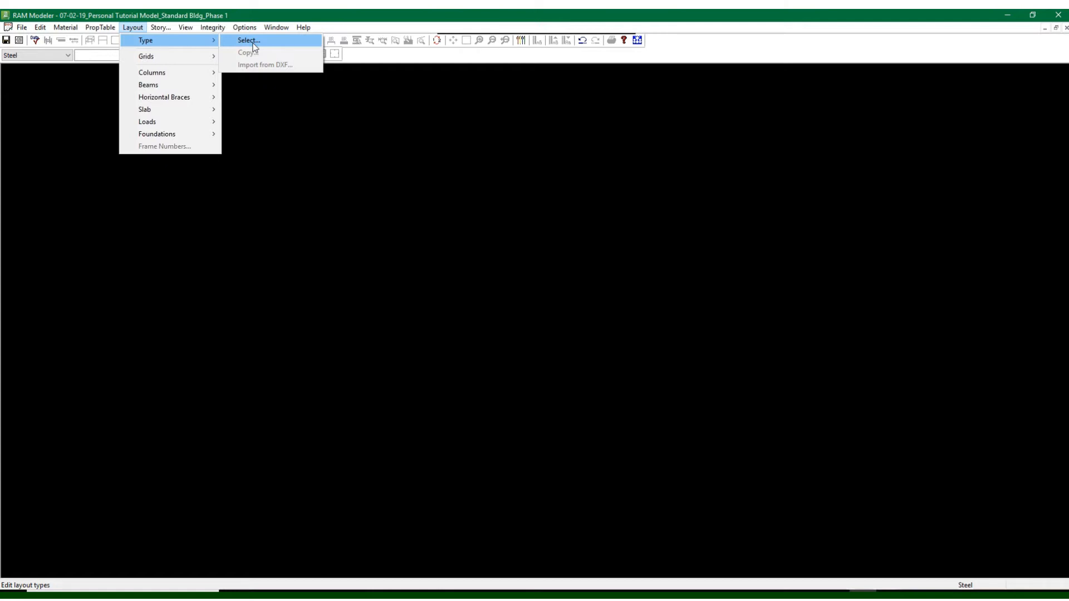
click(253, 42)
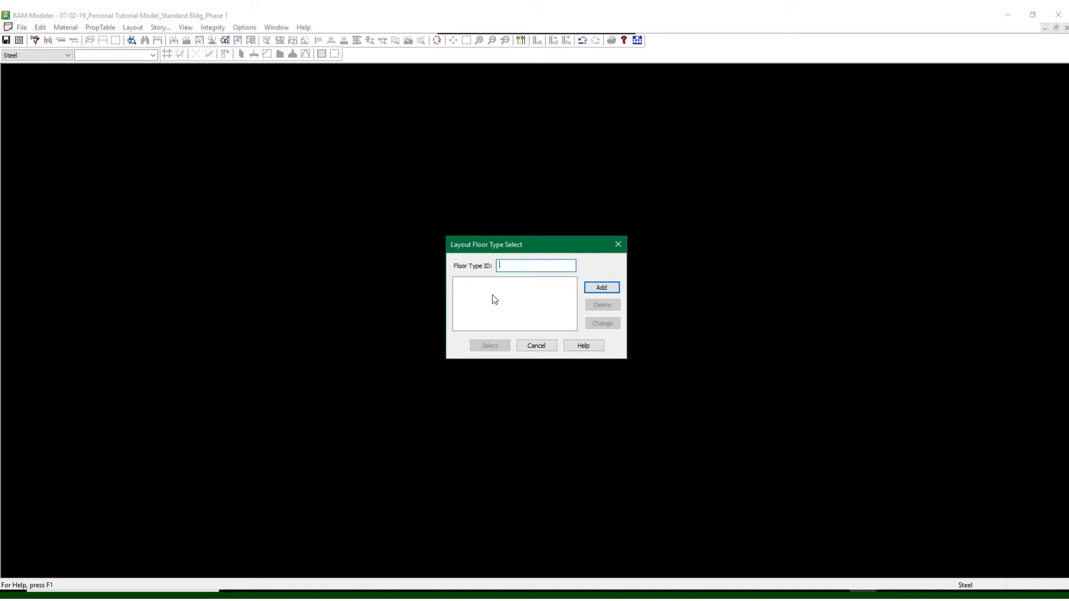
text(Typica)
text(l Lay)
key(BackSpace)
key(BackSpace)
text(Floor)
click(601, 288)
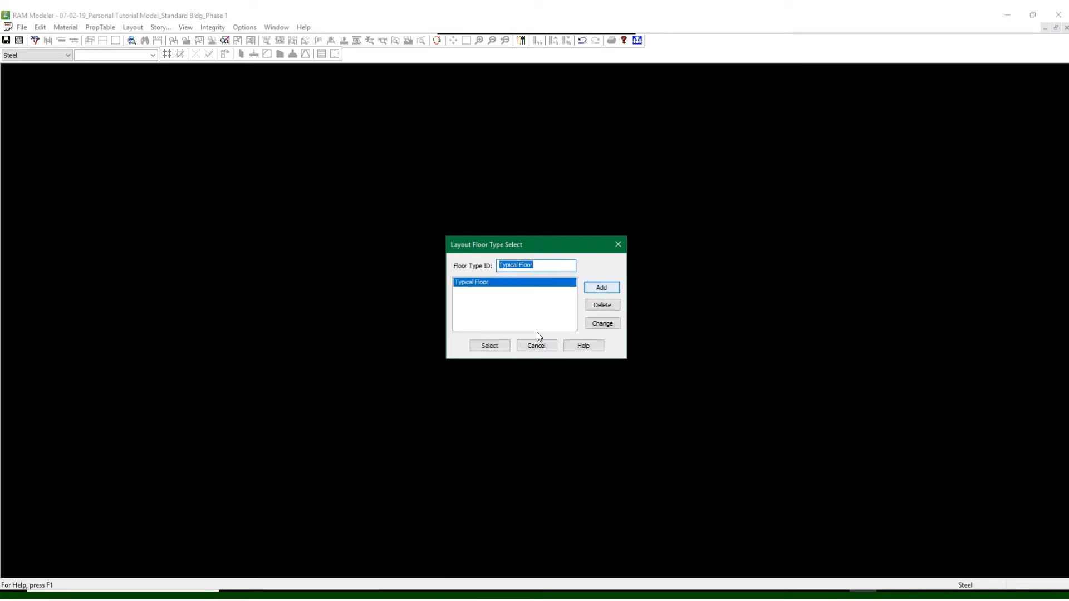
click(490, 346)
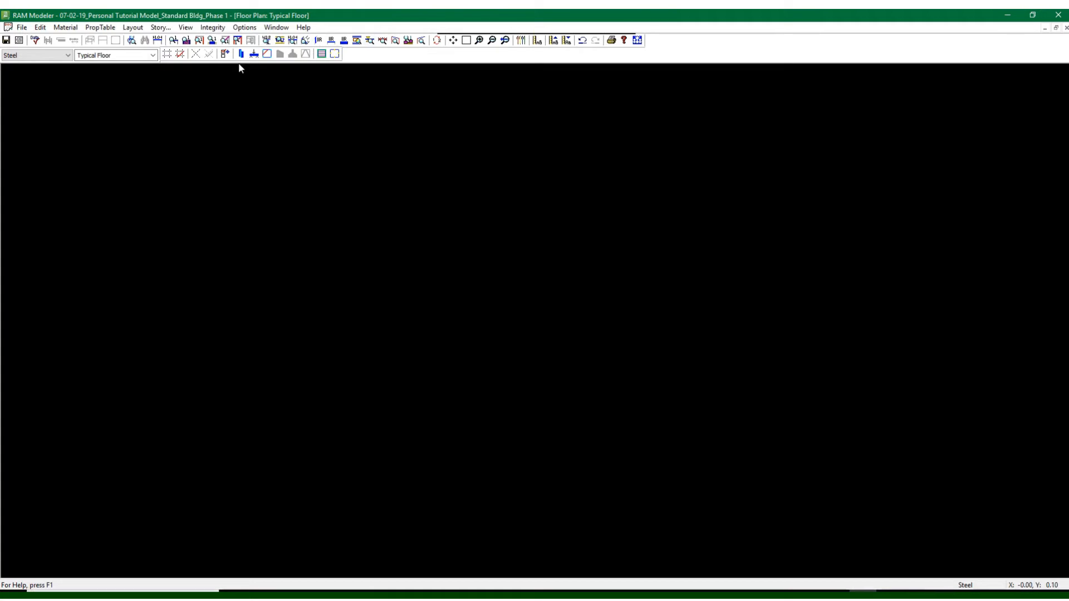
Assign the Main grid system to the Typical Floor layout
click(180, 55)
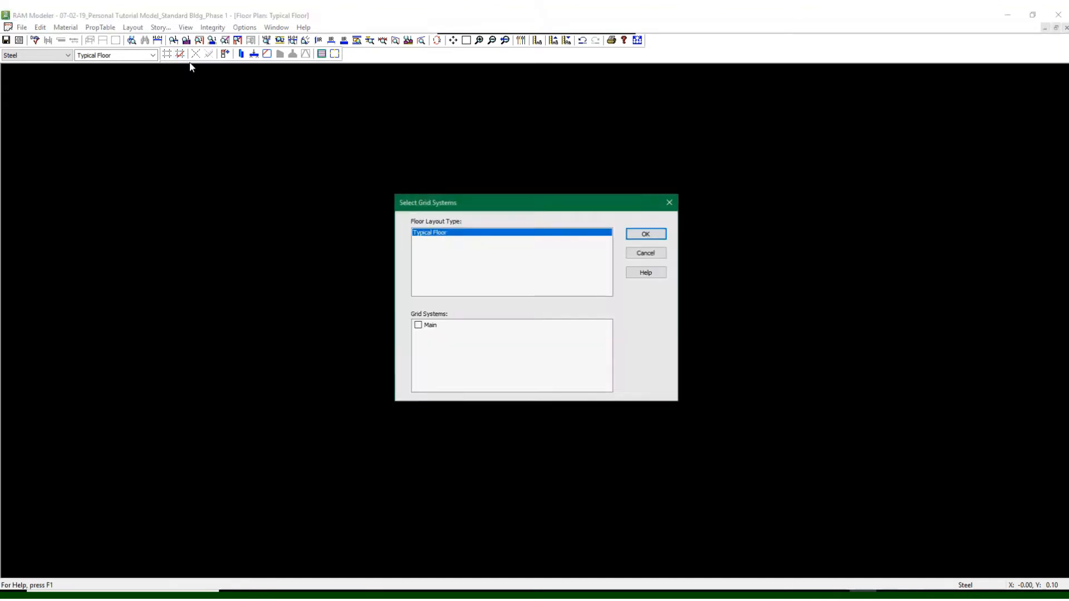
click(418, 325)
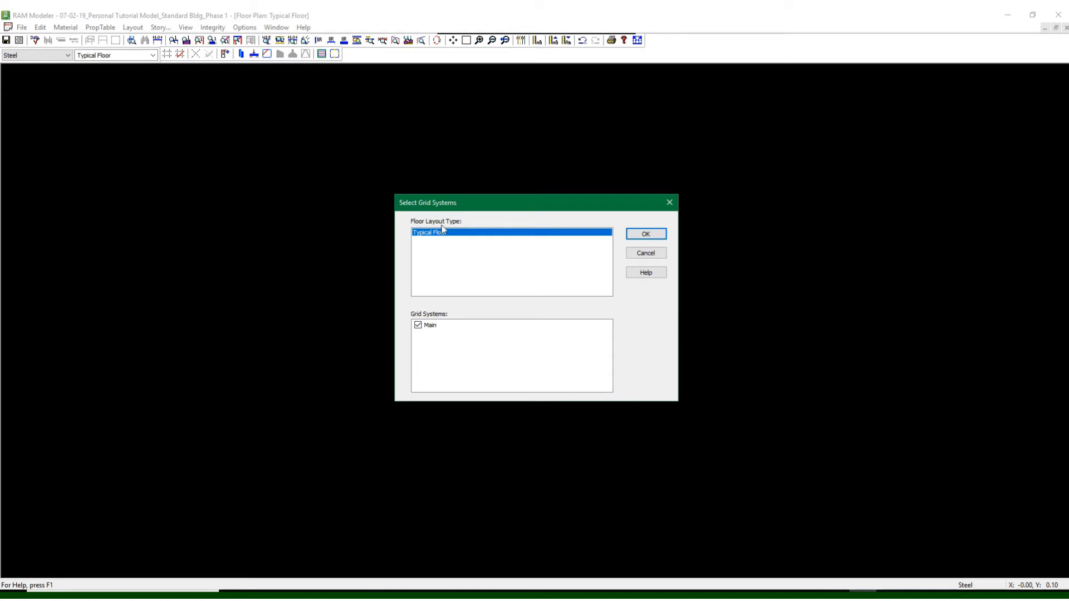
click(648, 236)
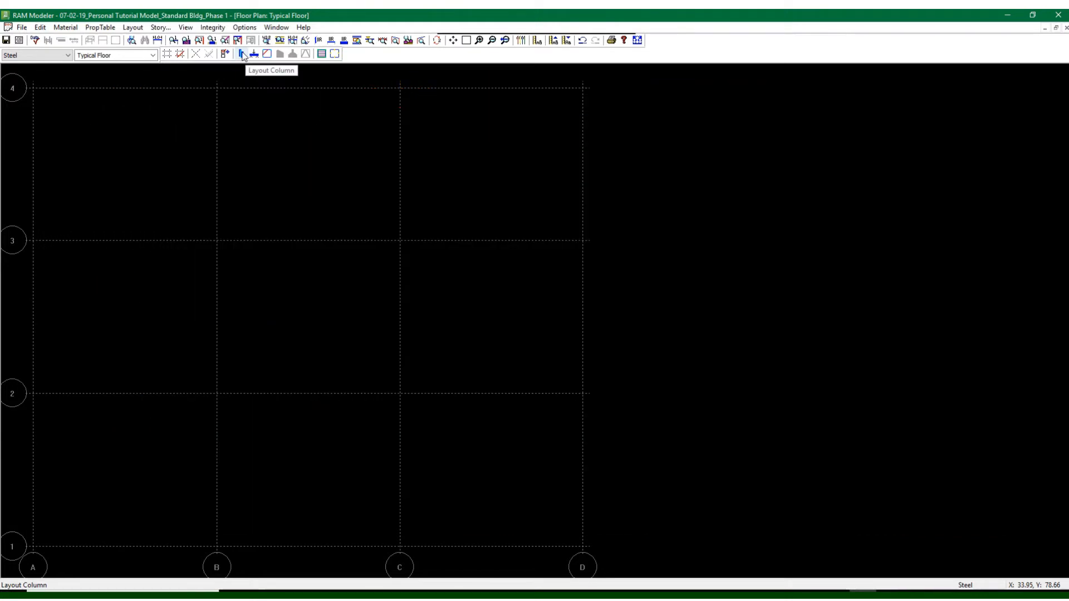
Switch to column layout and open the on-grid steel column settings, keeping a standard gravity I-section with Fy 50 ksi
click(242, 56)
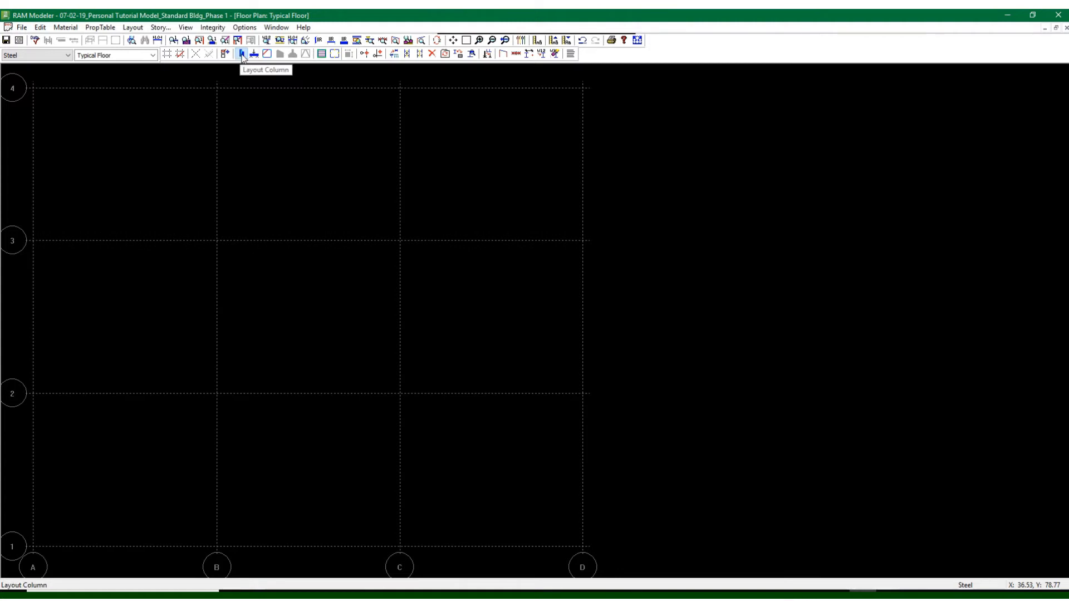
click(132, 27)
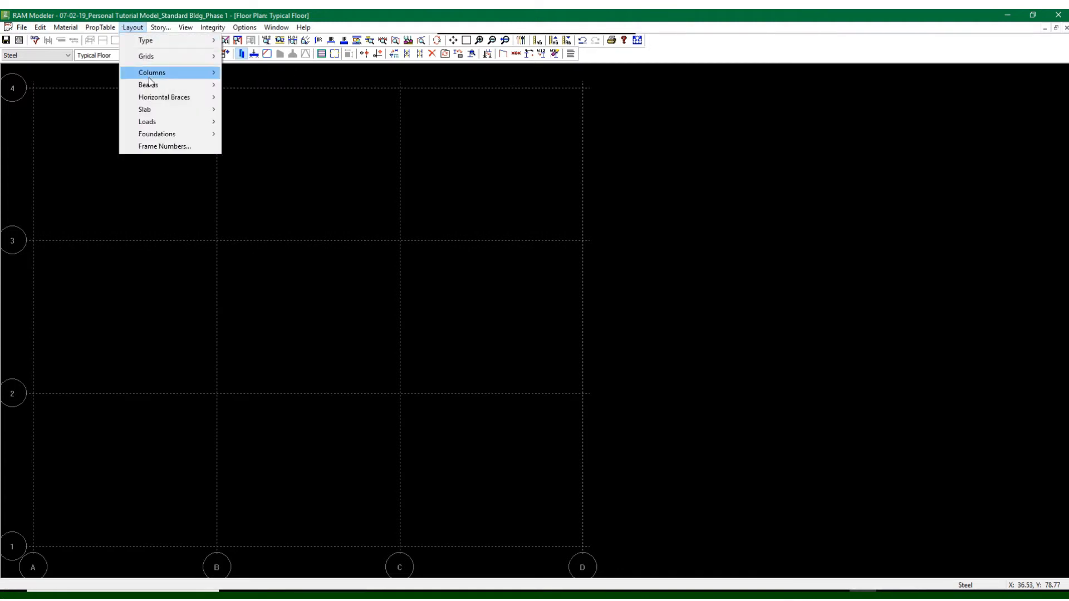
mouse_move(148, 78)
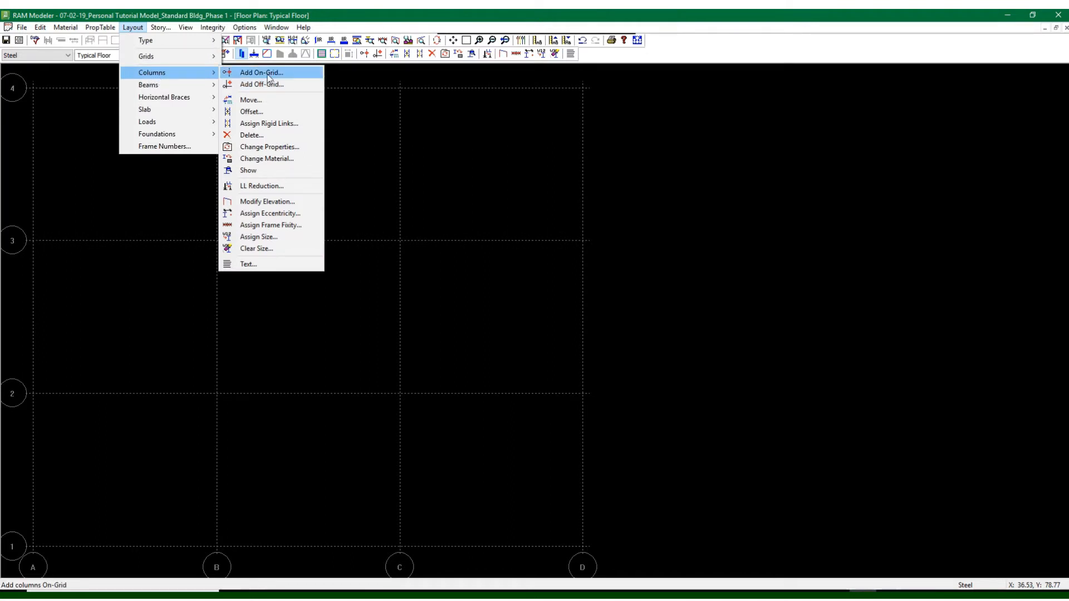
click(359, 10)
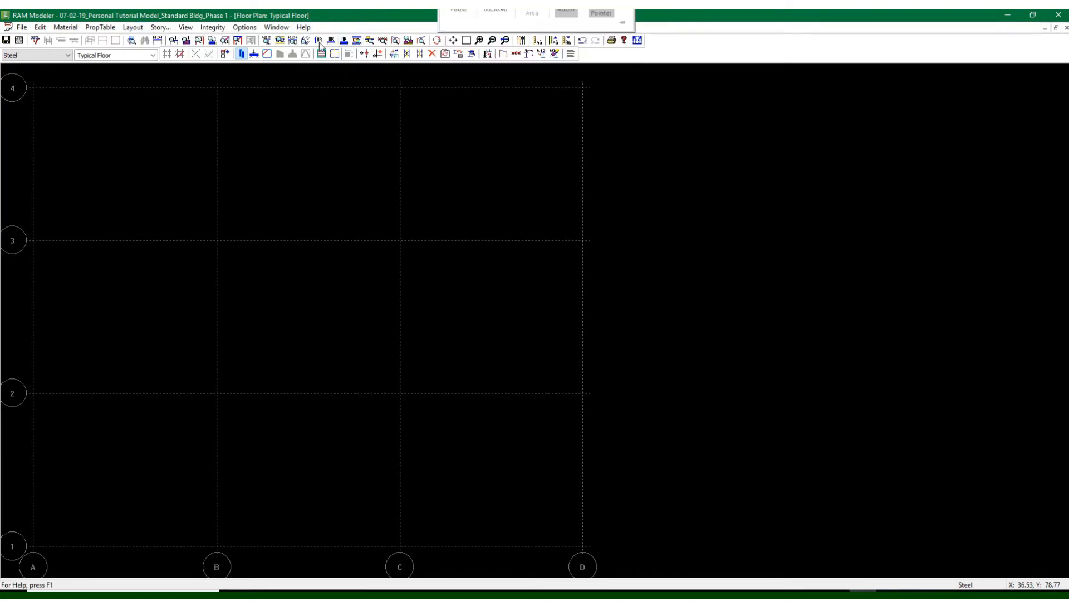
click(241, 54)
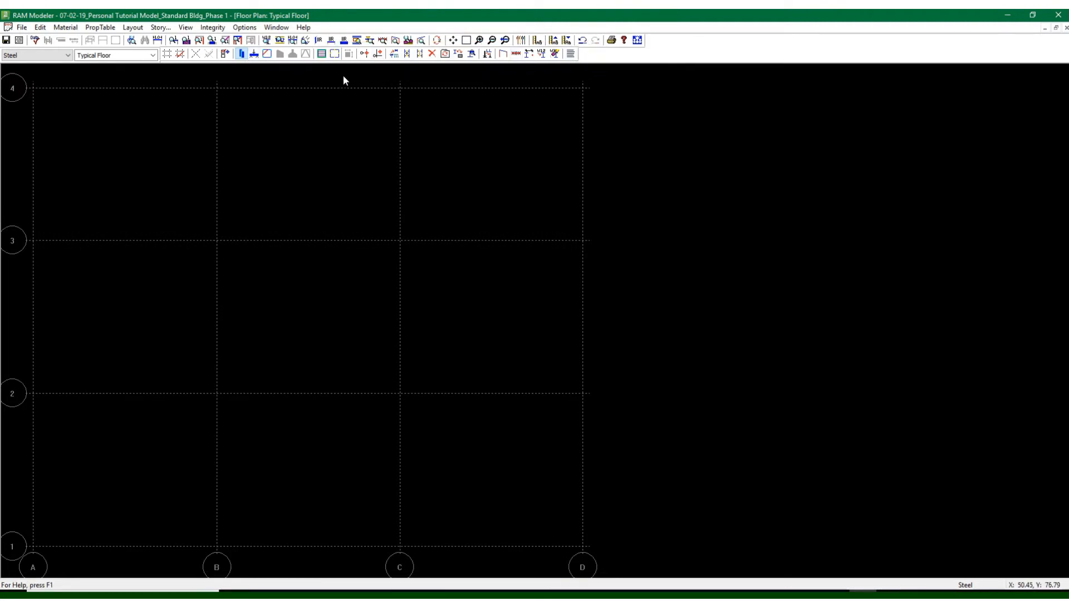
click(365, 54)
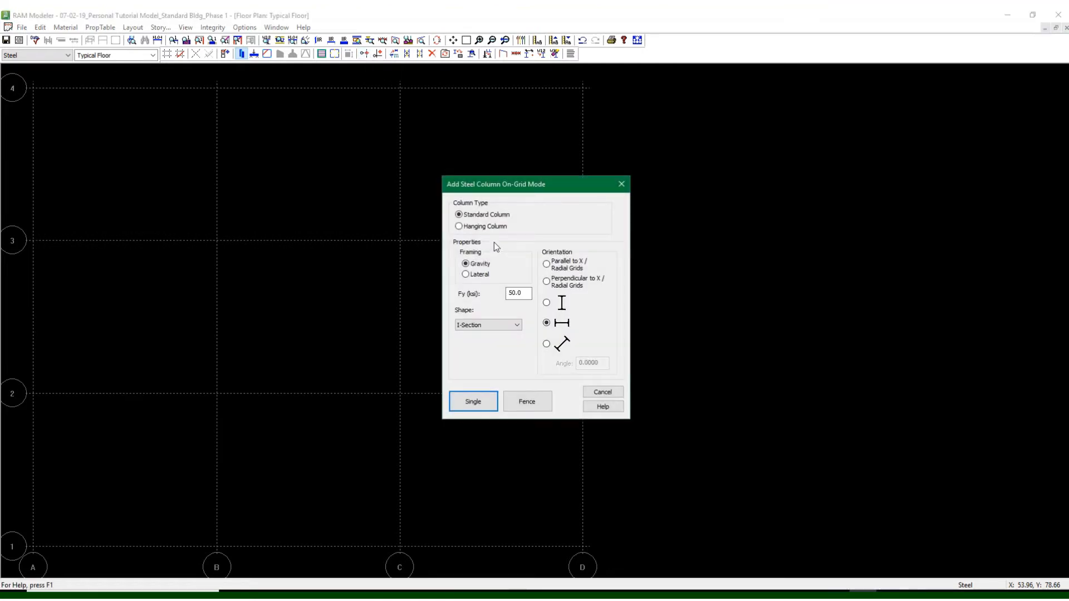
drag(497, 178, 688, 122)
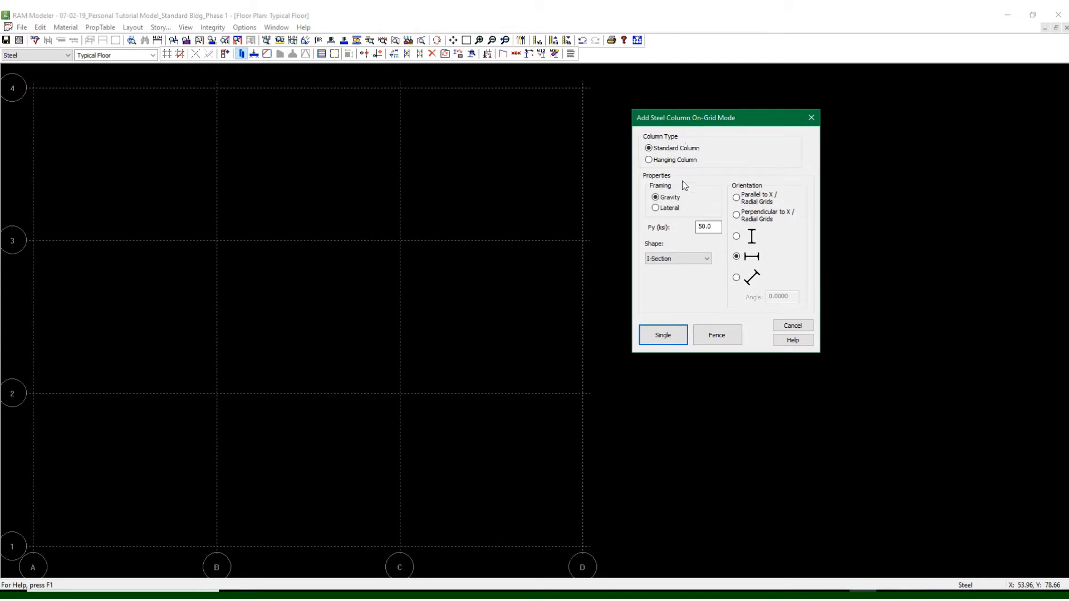
drag(661, 120, 682, 113)
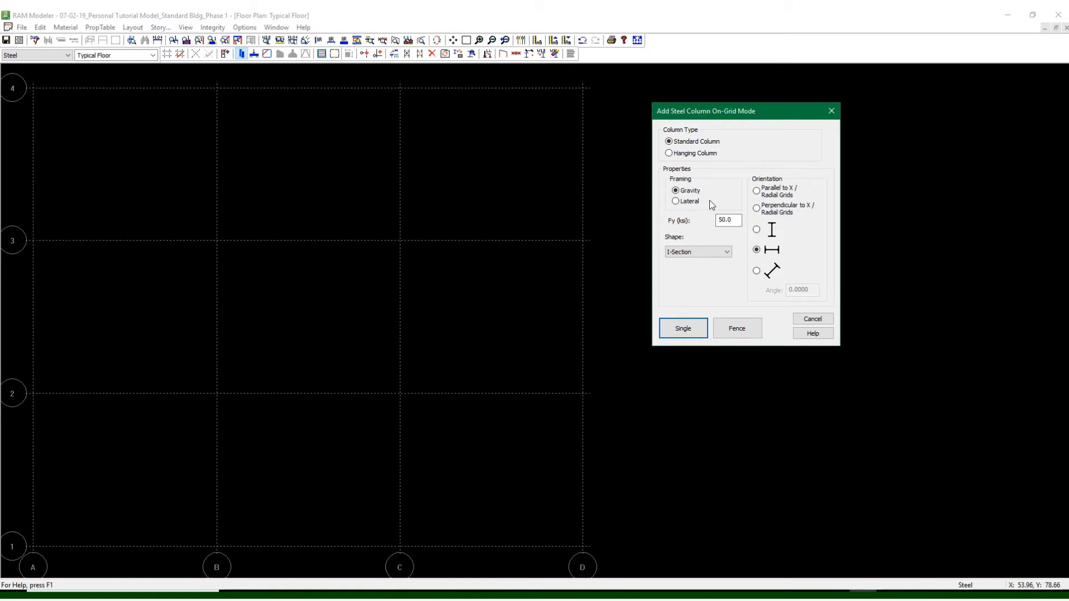
click(708, 251)
click(708, 252)
drag(720, 112, 729, 93)
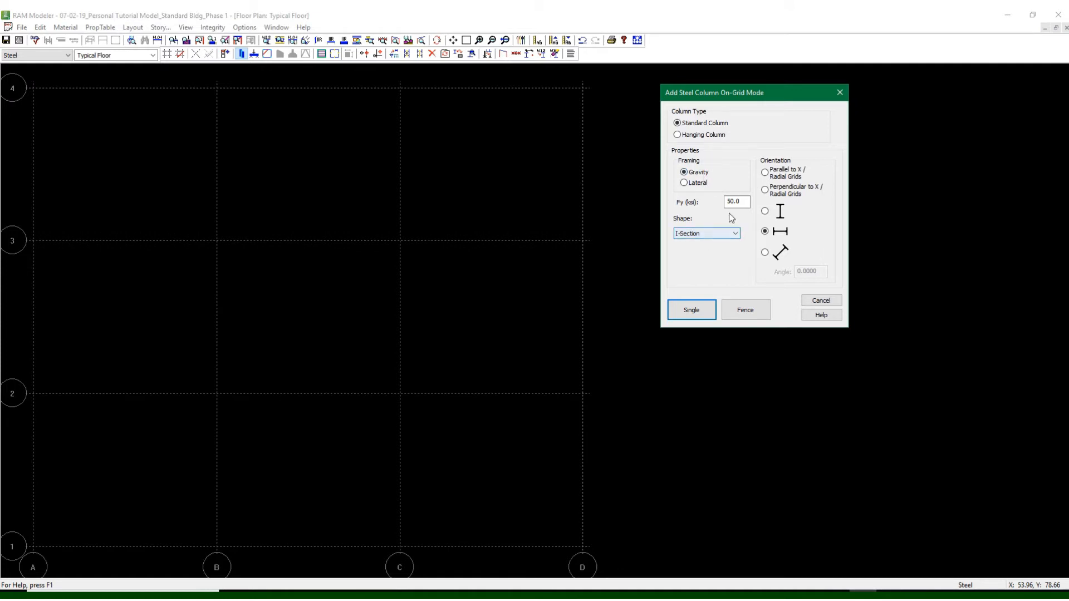
click(743, 201)
Set the orientation of the new steel columns to the upright I with its web along the Y direction
click(784, 255)
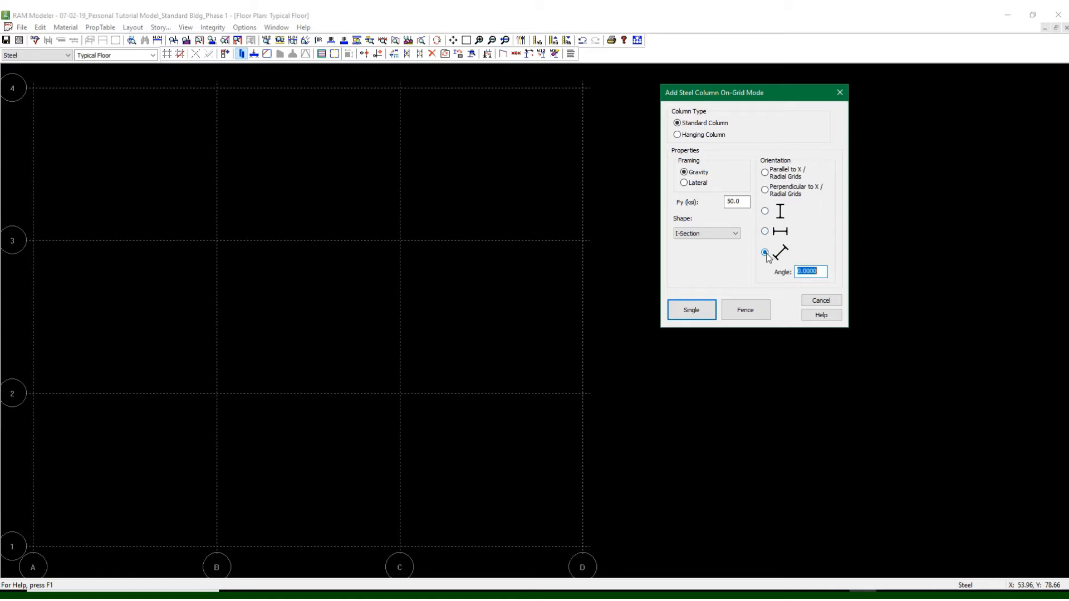
click(767, 232)
click(766, 253)
click(765, 212)
drag(705, 97, 743, 97)
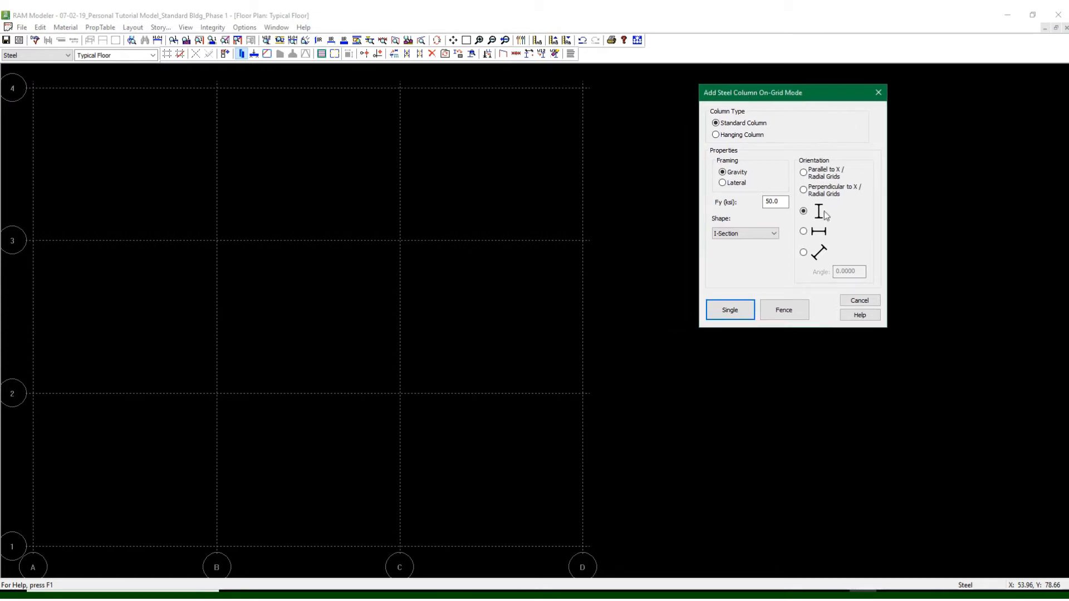
click(803, 252)
click(805, 213)
click(803, 252)
click(810, 215)
Add columns at all grid intersections from A-1 to D-4 with a fence around the whole grid, and save the model
click(794, 312)
click(794, 311)
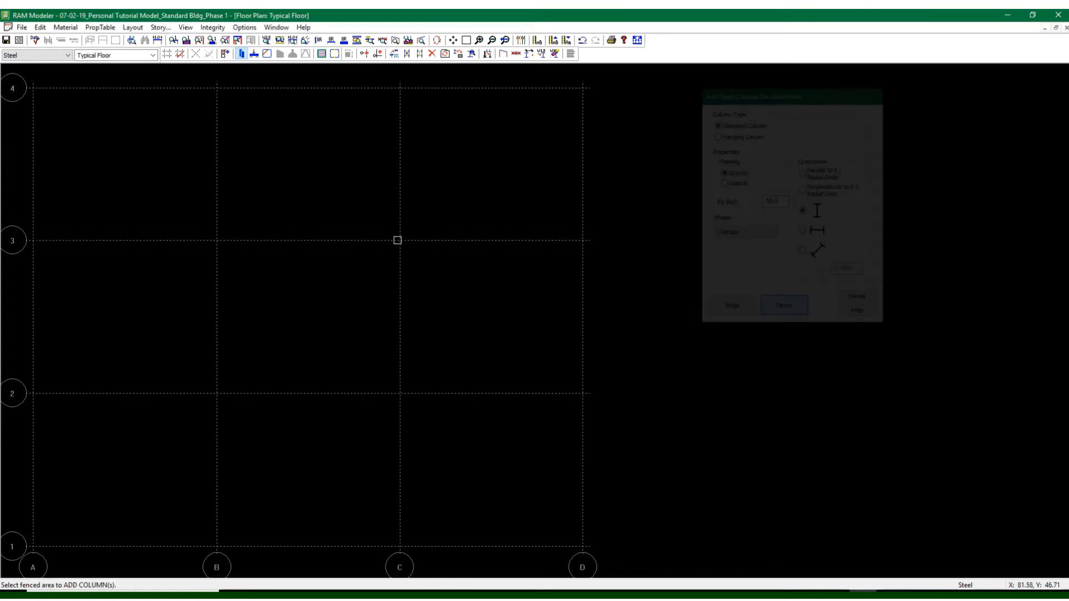
drag(17, 71, 653, 560)
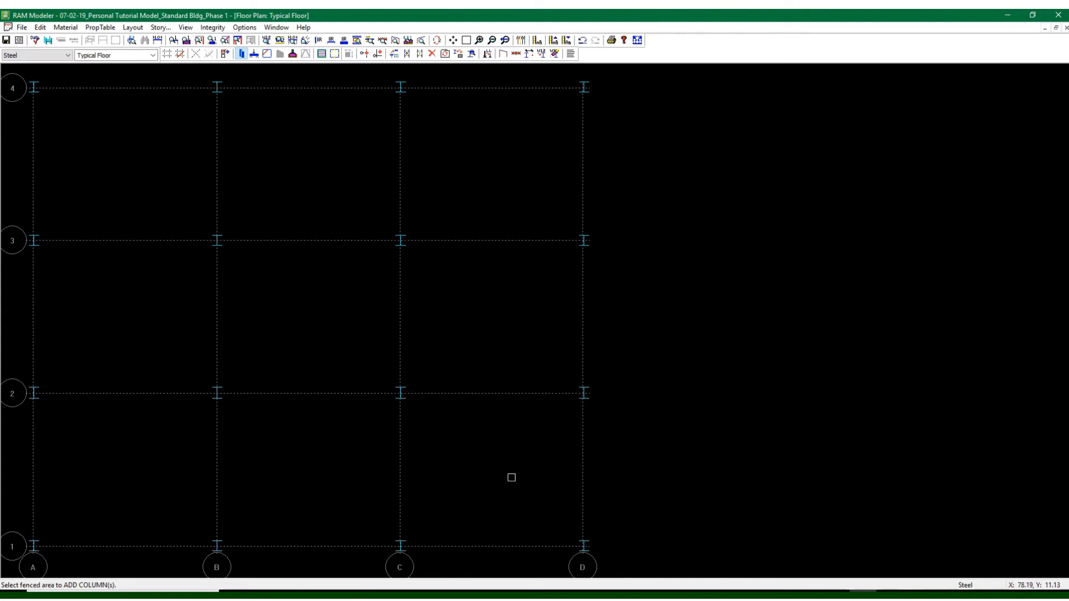
right_click(435, 141)
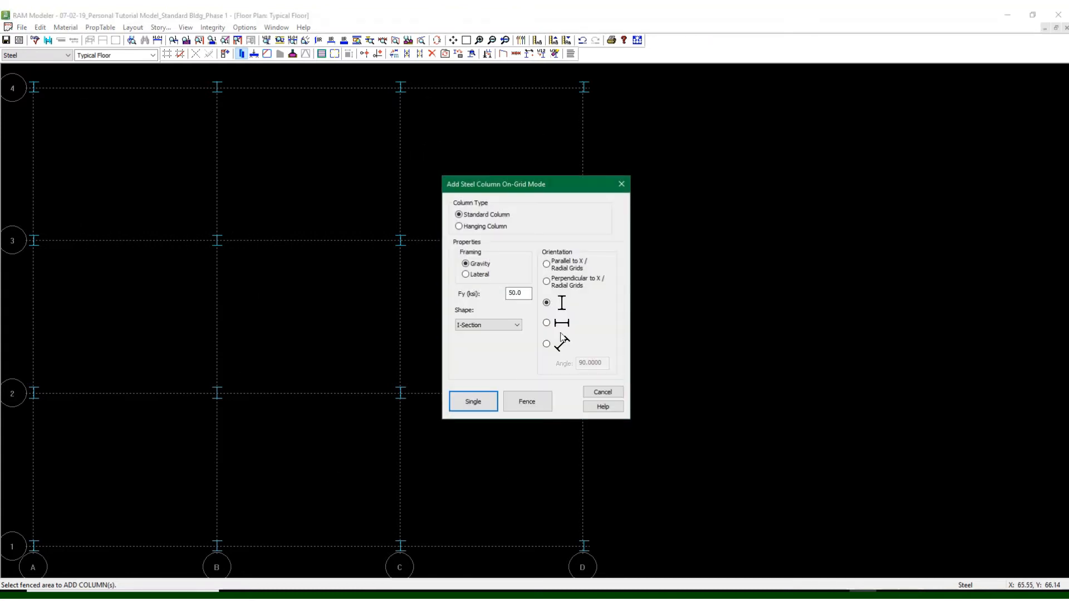
click(602, 397)
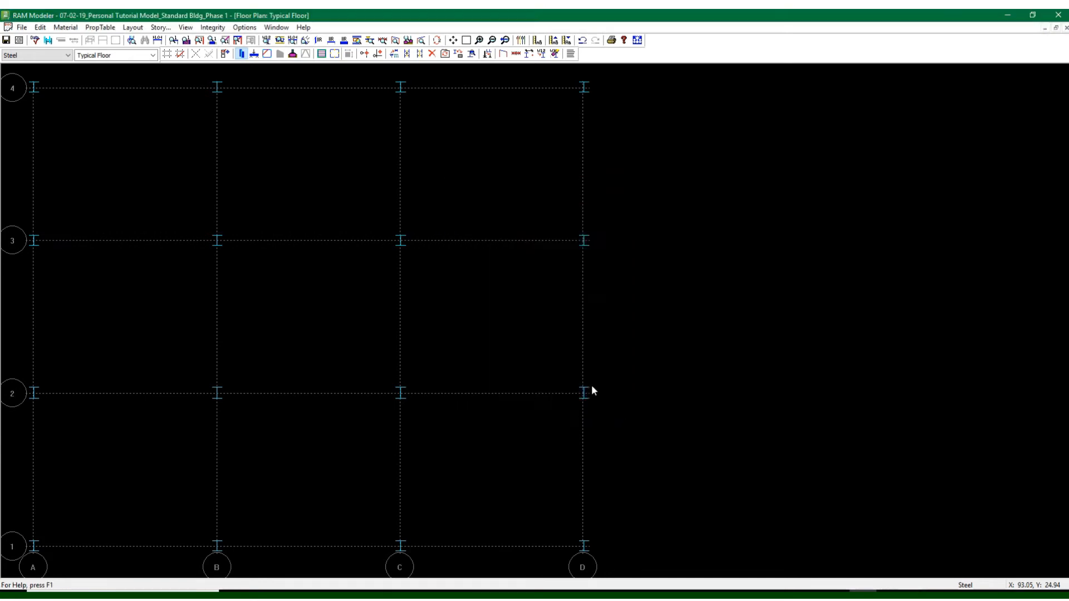
click(6, 40)
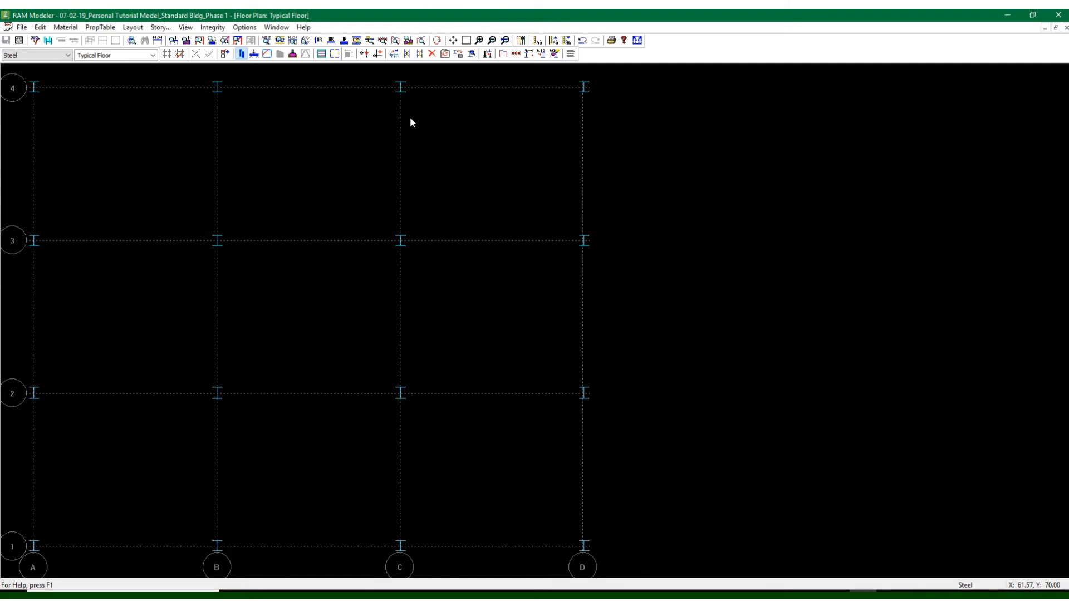
Switch to beam layout and open the settings for adding off-grid steel beams
click(255, 54)
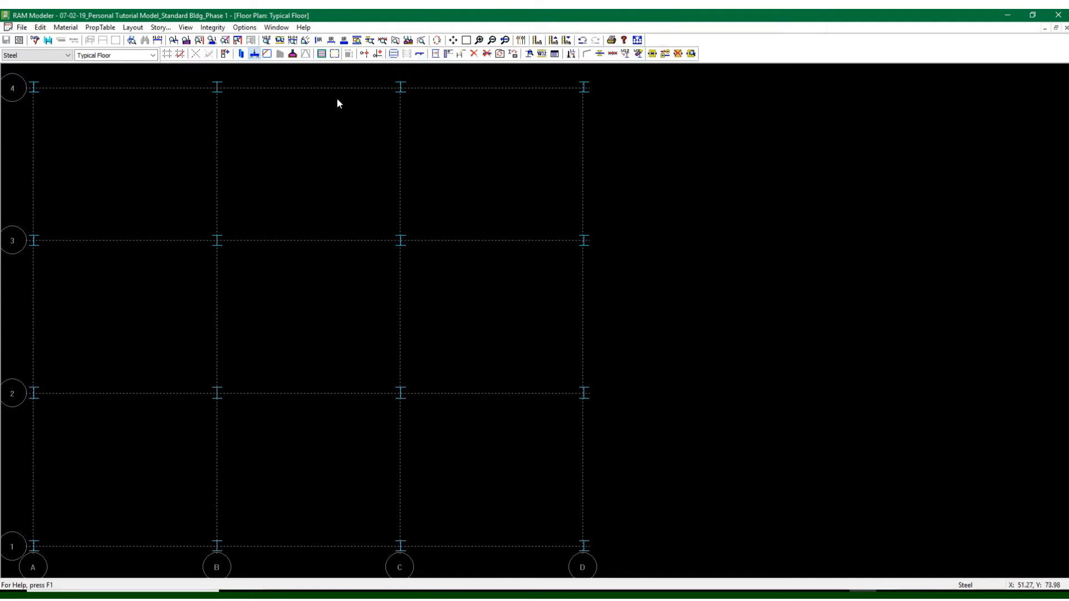
click(243, 54)
click(256, 55)
click(130, 28)
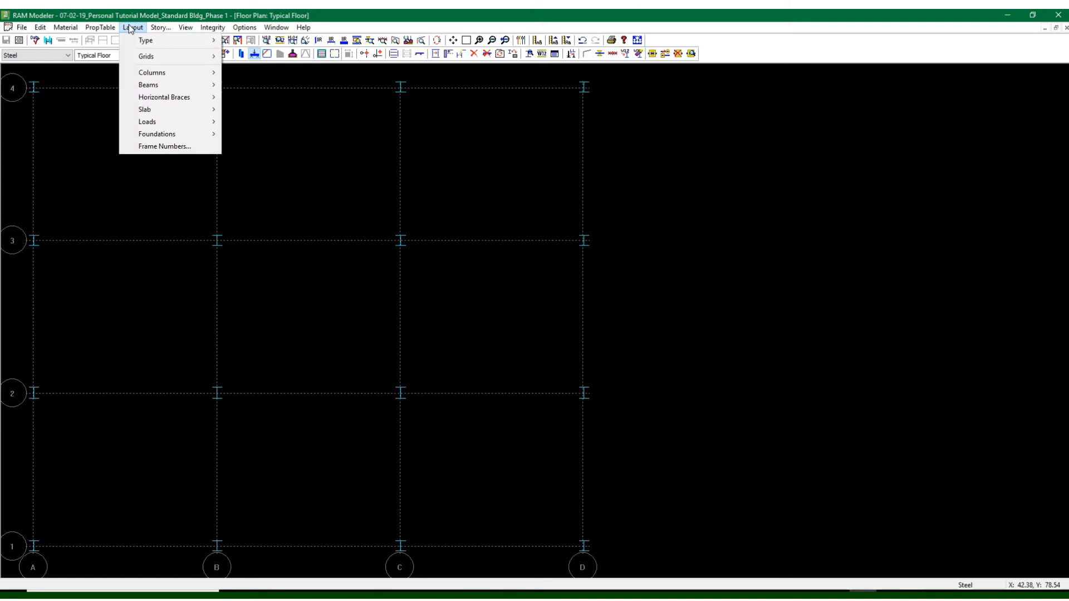
mouse_move(146, 85)
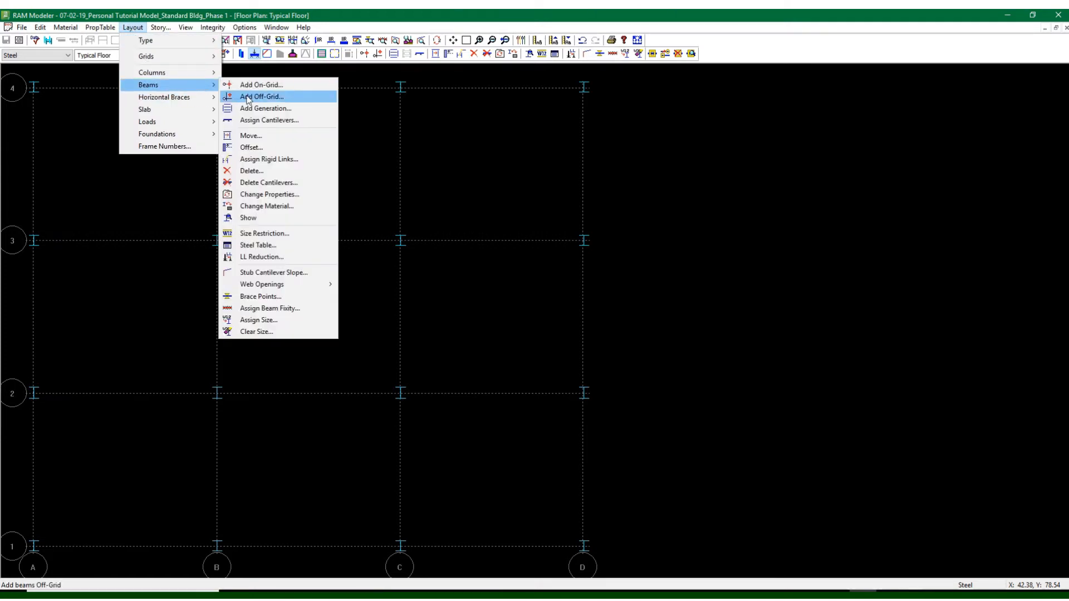
click(417, 13)
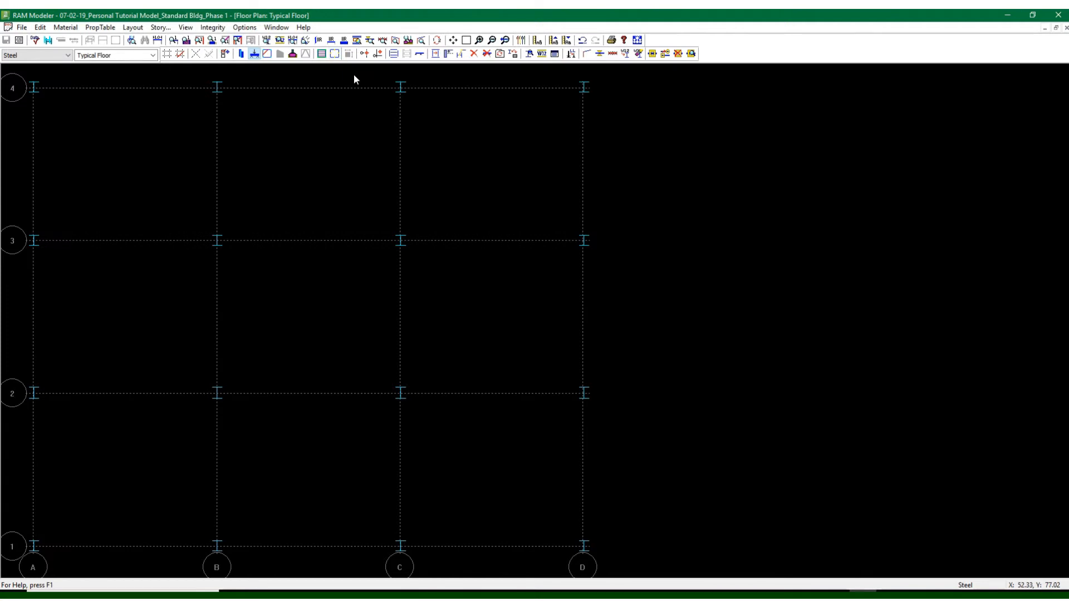
click(379, 54)
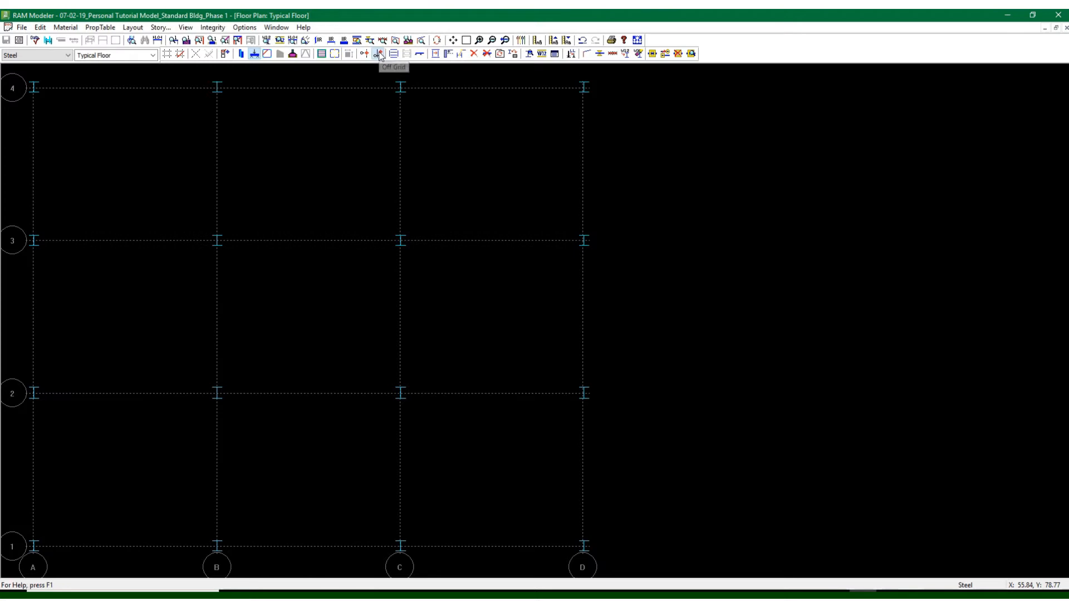
drag(485, 224, 694, 123)
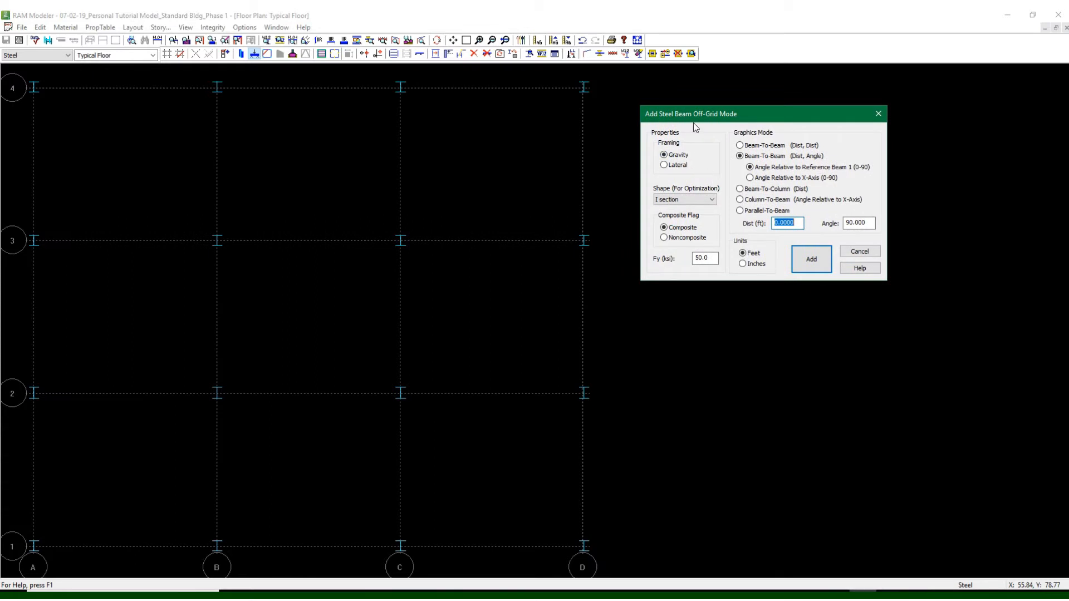
drag(687, 111, 681, 92)
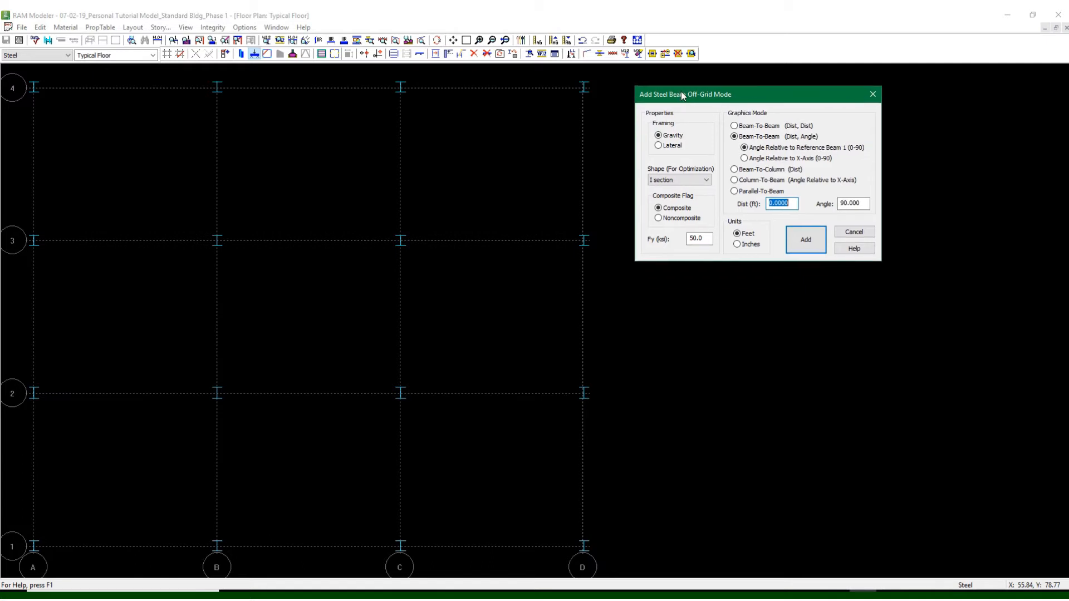
Set the off-grid beams to noncomposite gravity I sections with Fy 50 ksi, and try to place one in the bay between grids A–B and 3–4
click(681, 181)
click(681, 181)
click(684, 179)
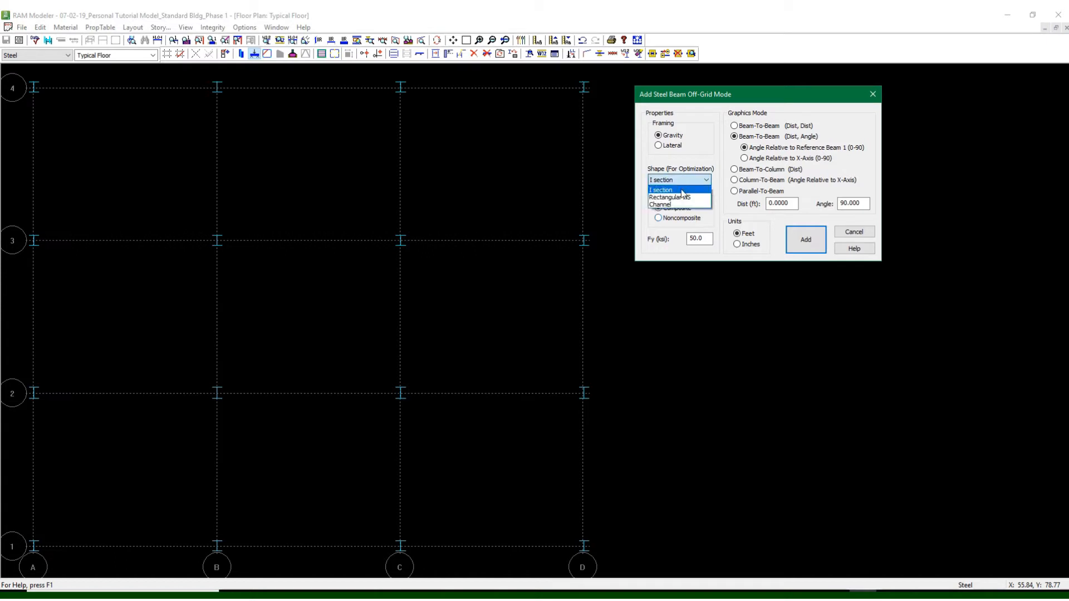
click(674, 180)
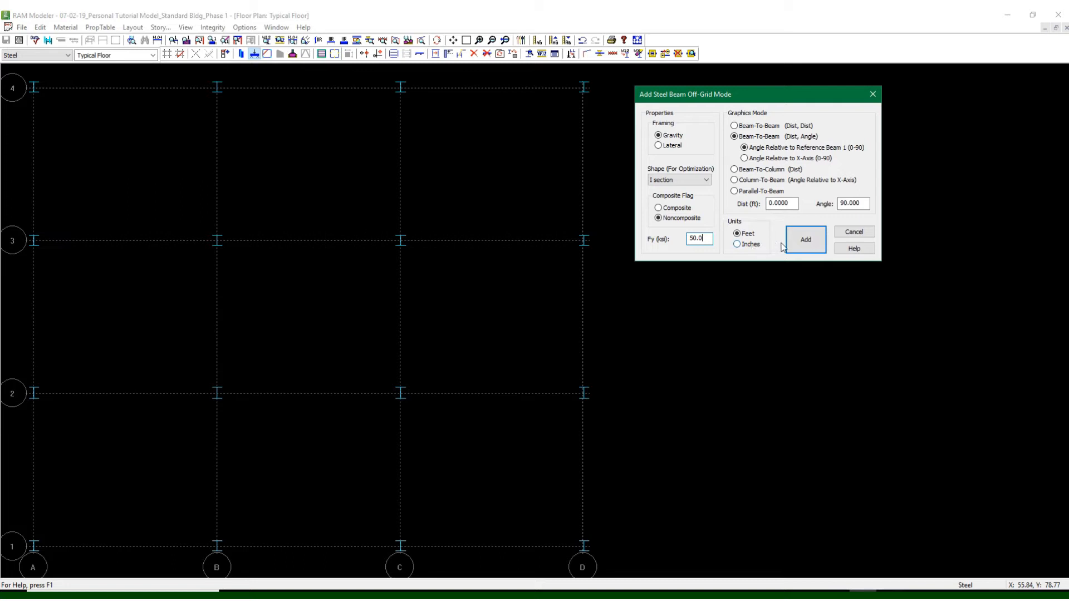
click(807, 243)
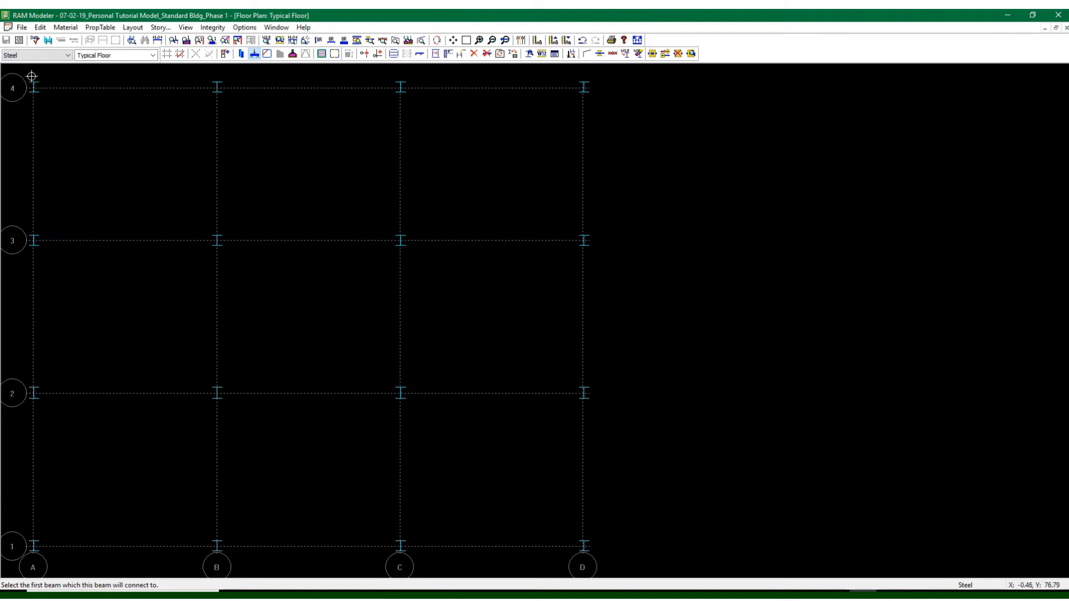
click(103, 138)
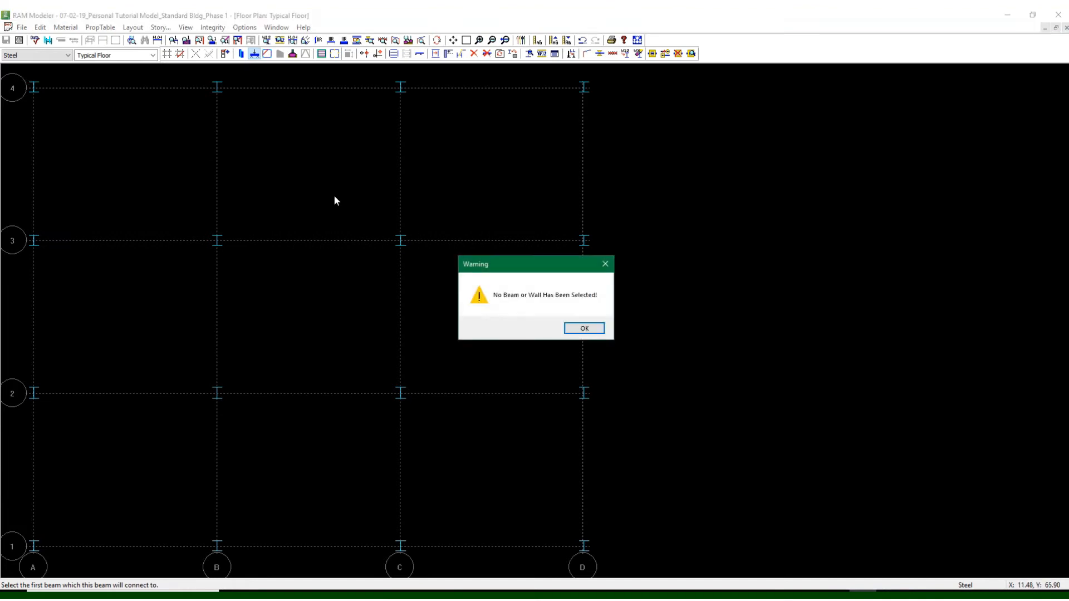
click(591, 328)
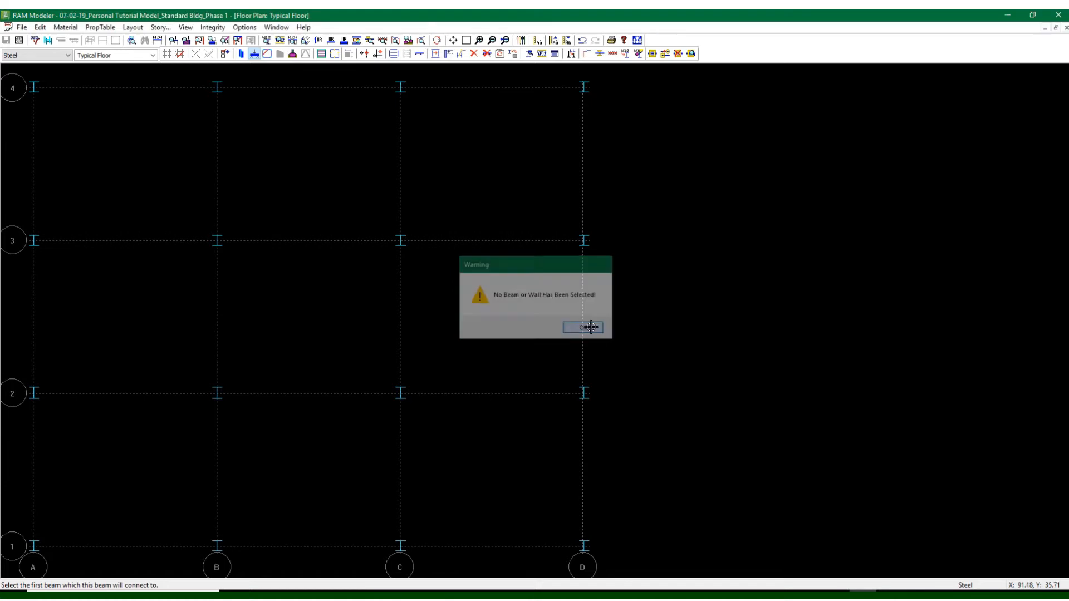
click(365, 59)
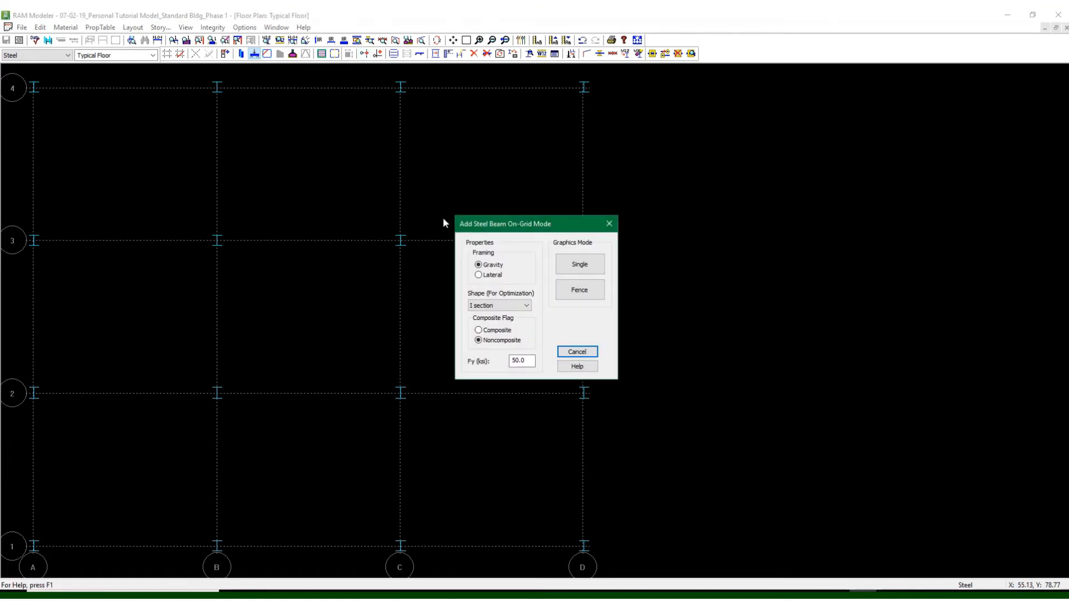
drag(530, 220, 650, 153)
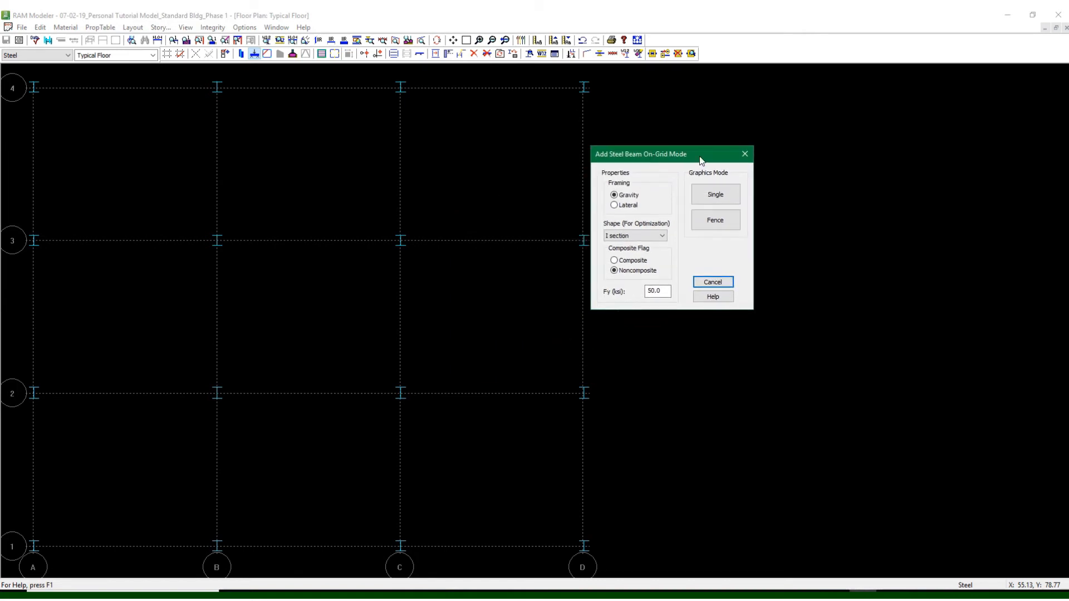
click(679, 142)
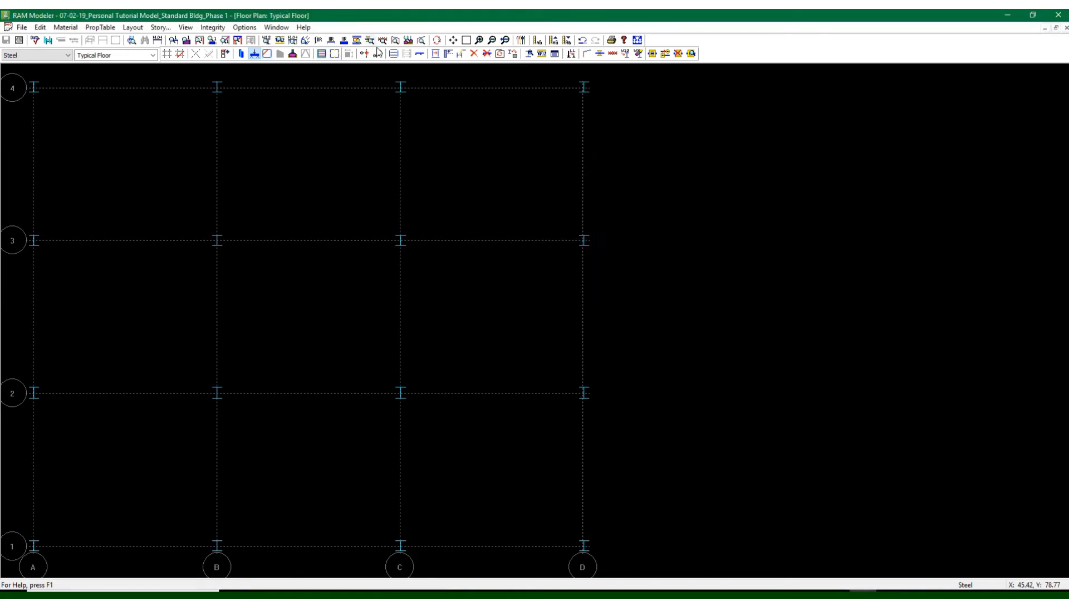
click(378, 53)
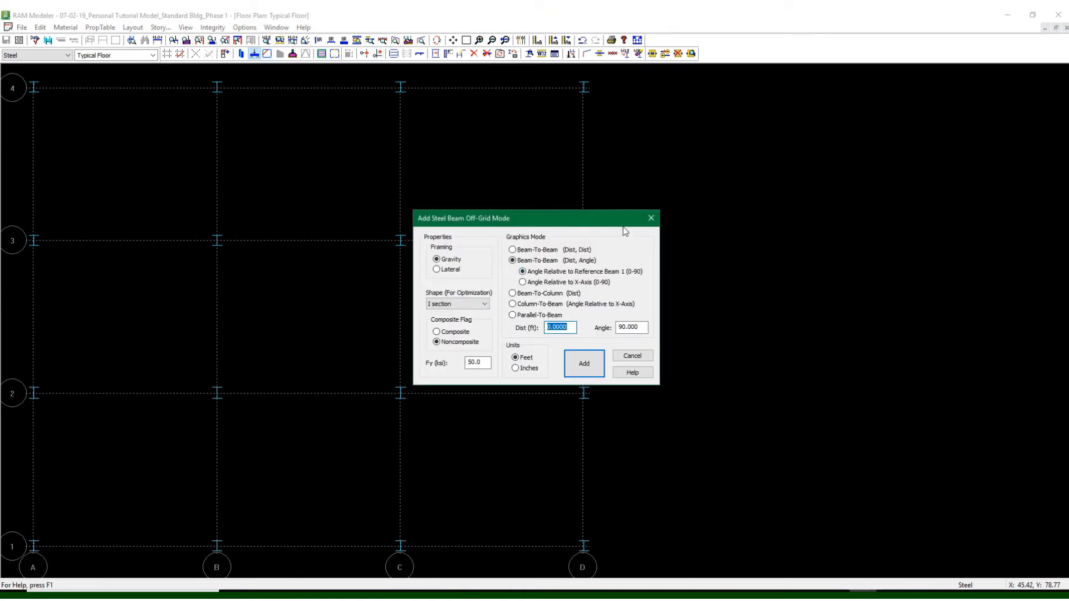
click(651, 218)
Add noncomposite gravity I-section beams with Fy 50 ksi on all grid lines with a fence around the whole grid, and save the model
click(361, 54)
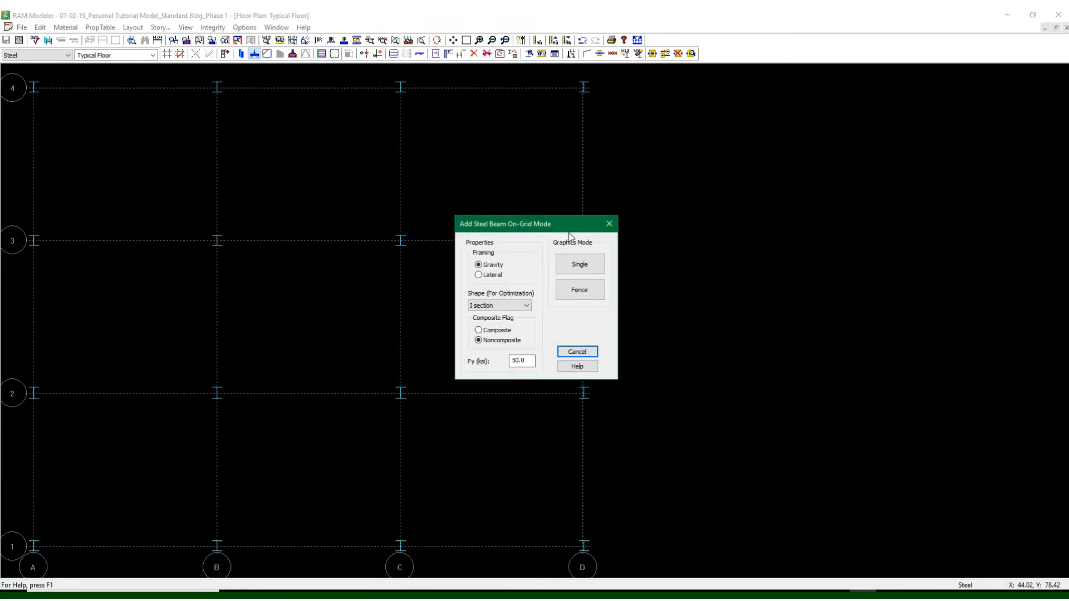
drag(555, 227, 775, 116)
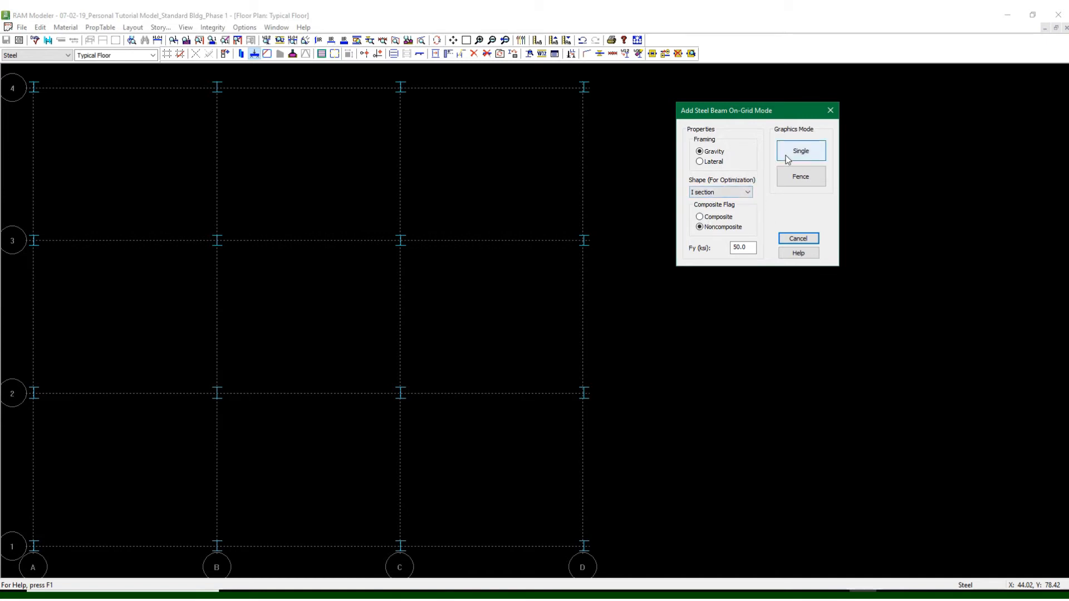
drag(751, 112, 789, 107)
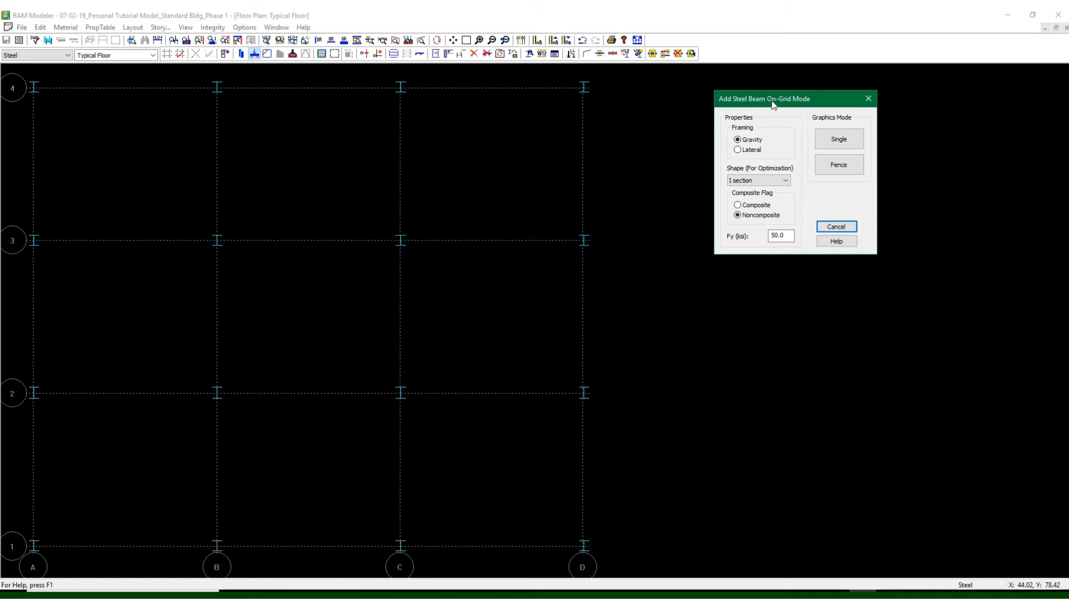
drag(772, 105, 777, 104)
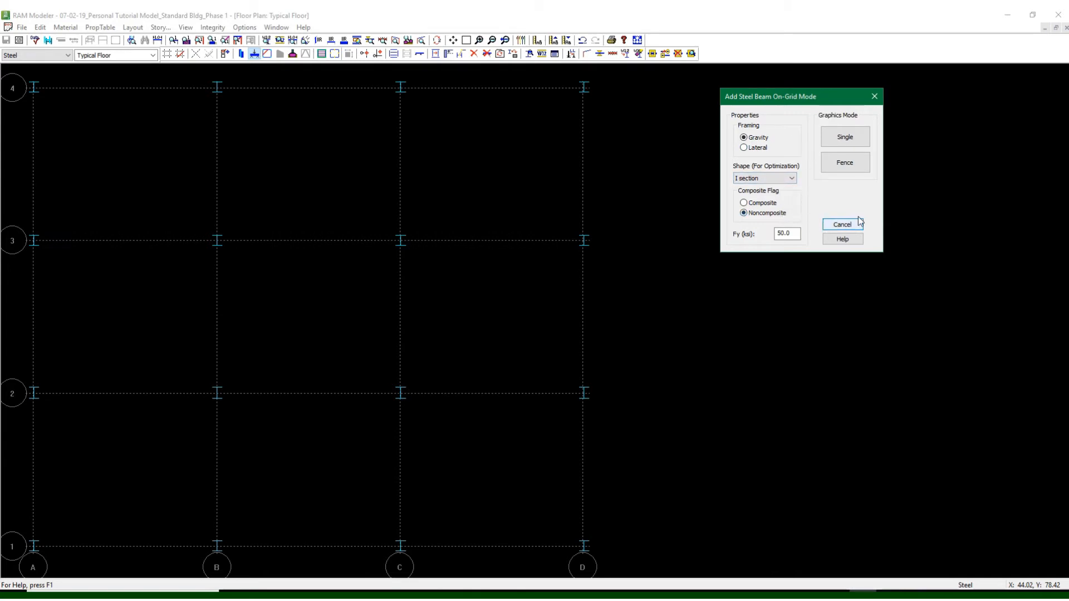
click(844, 162)
drag(7, 68, 688, 574)
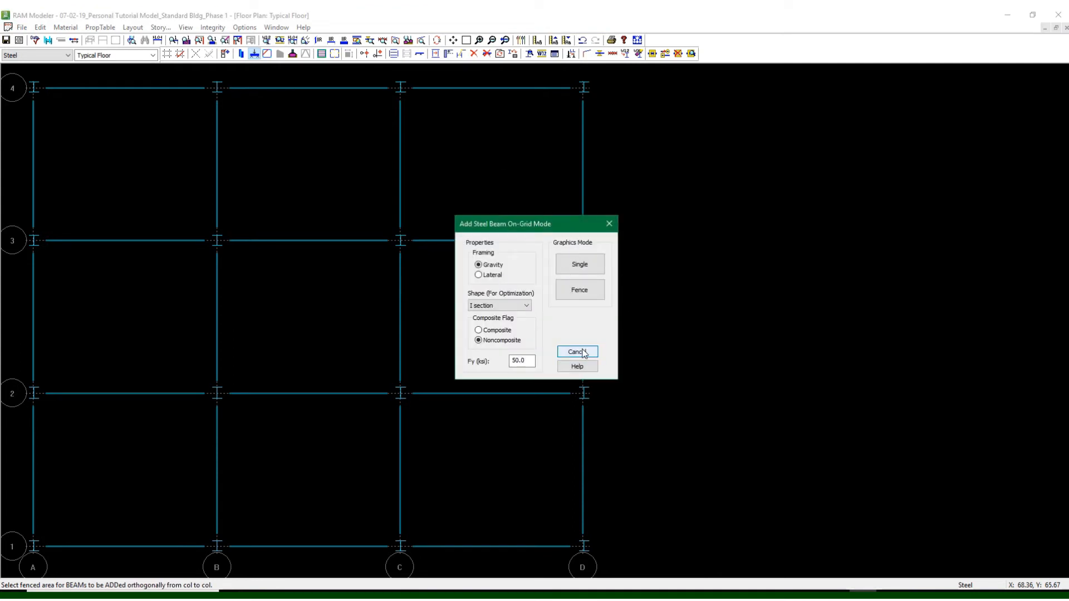
click(577, 352)
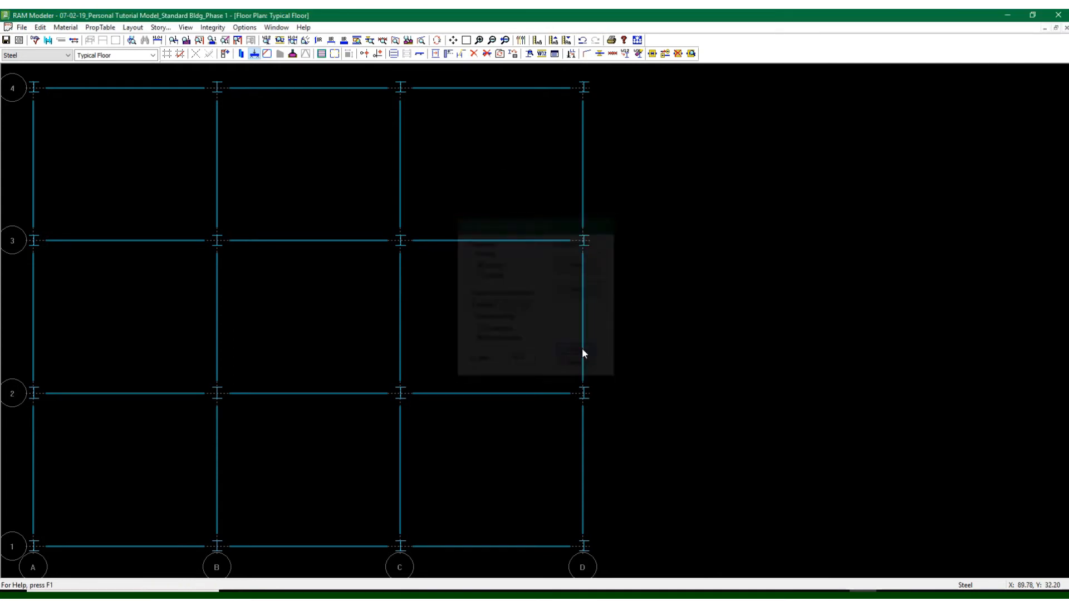
click(6, 40)
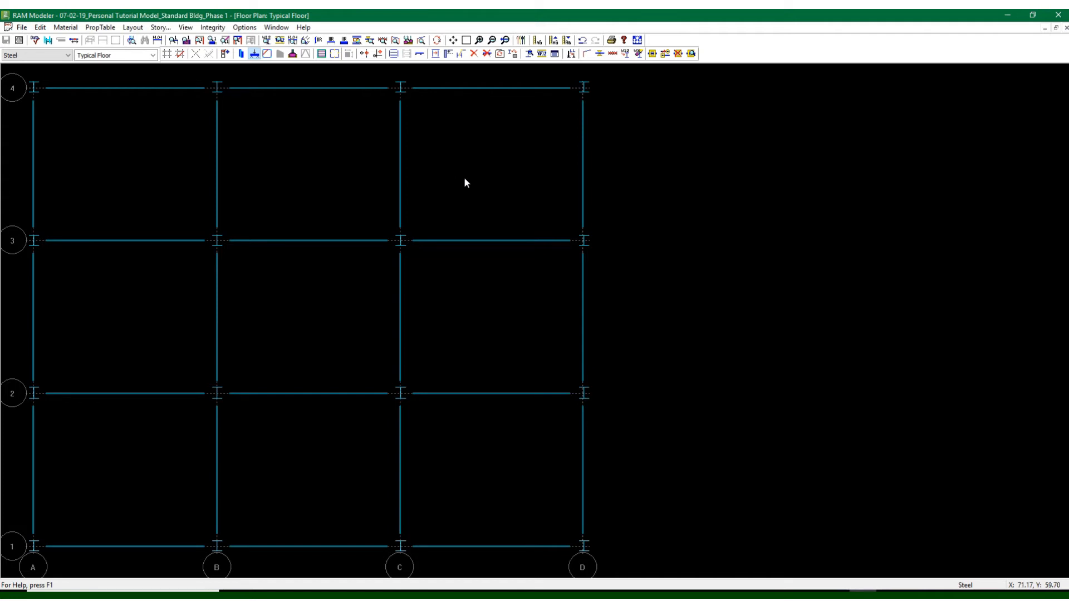
click(393, 54)
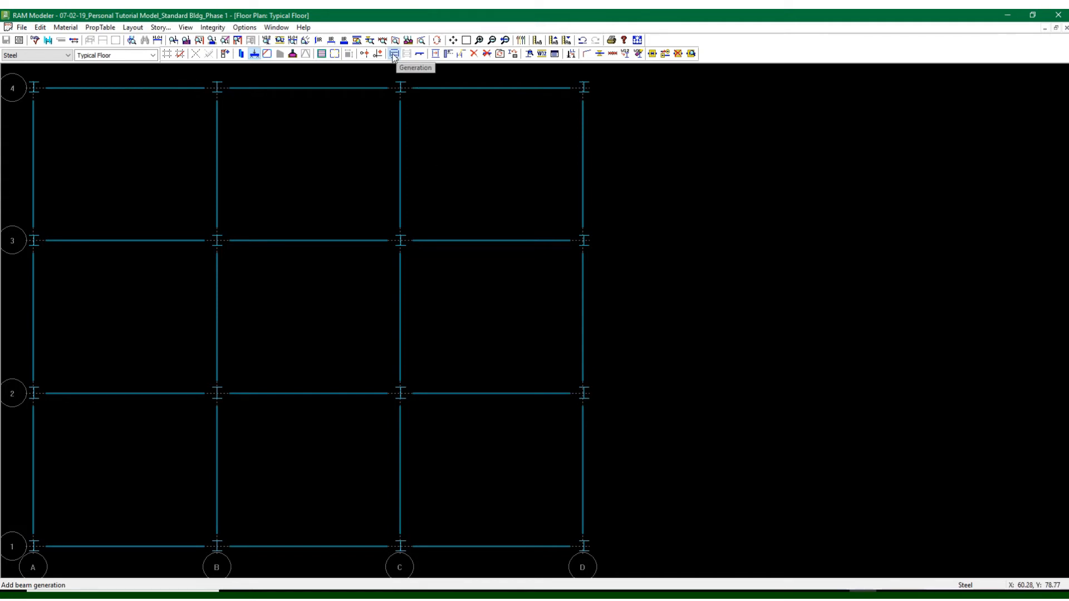
drag(498, 209, 718, 135)
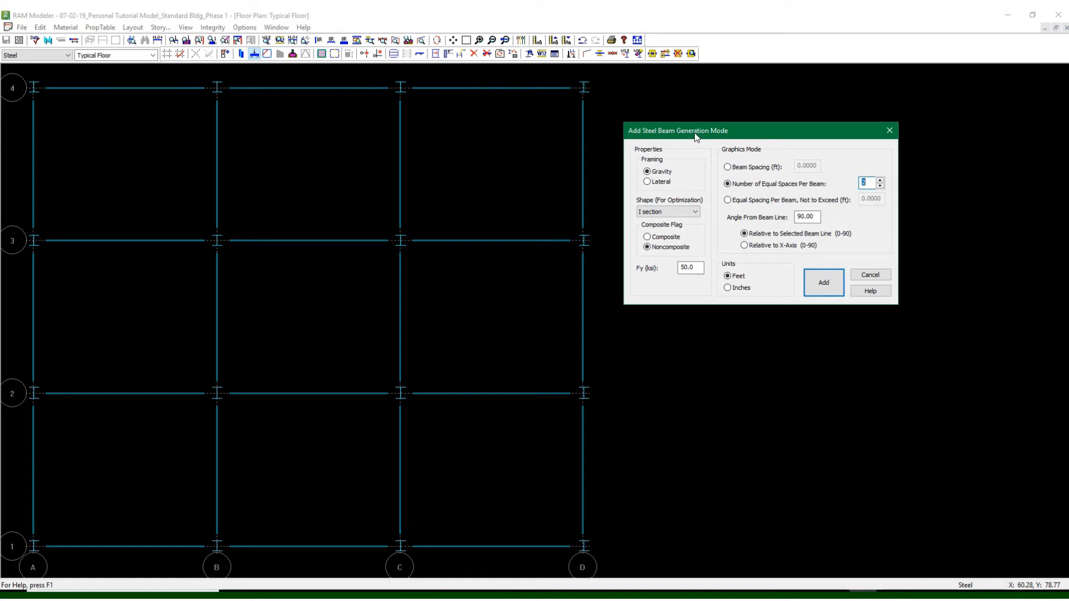
drag(777, 135, 812, 112)
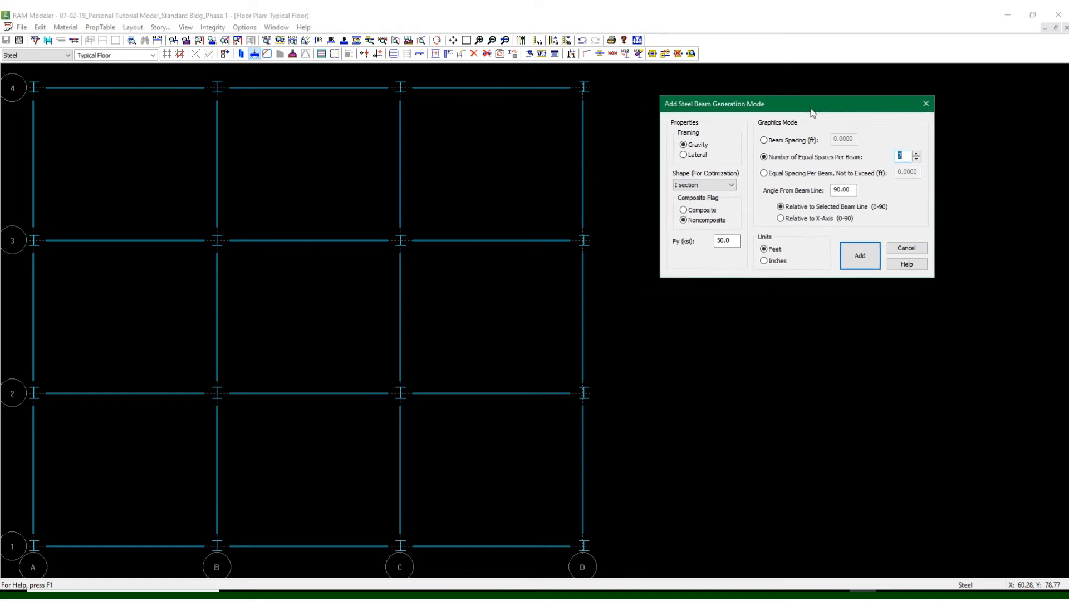
click(906, 248)
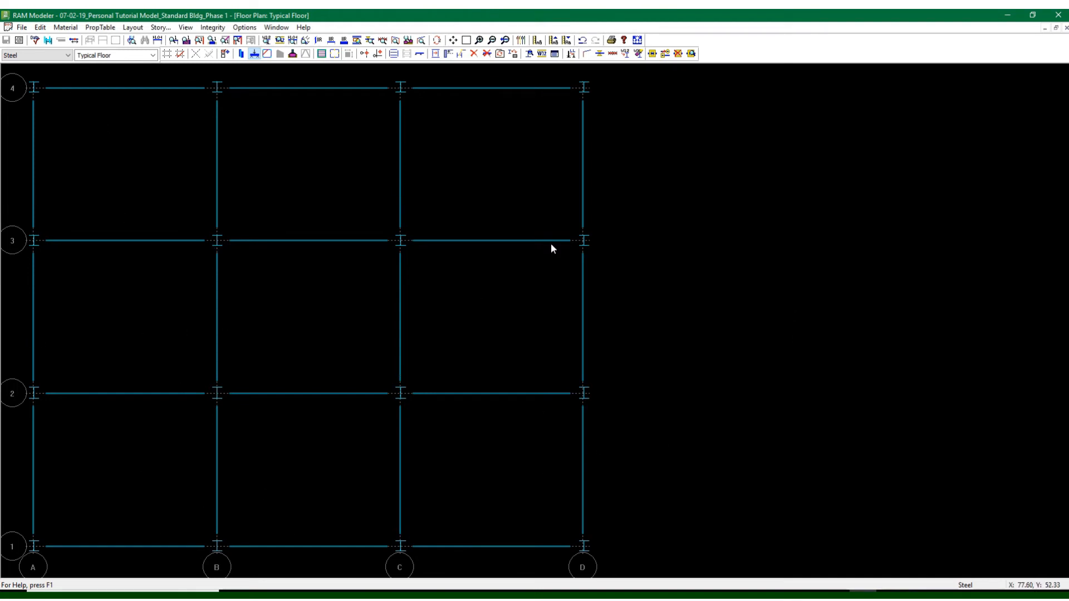
Set up steel beam generation with 5 equal spaces per beam at 90 degrees to the selected beam line
click(394, 54)
drag(471, 221, 733, 145)
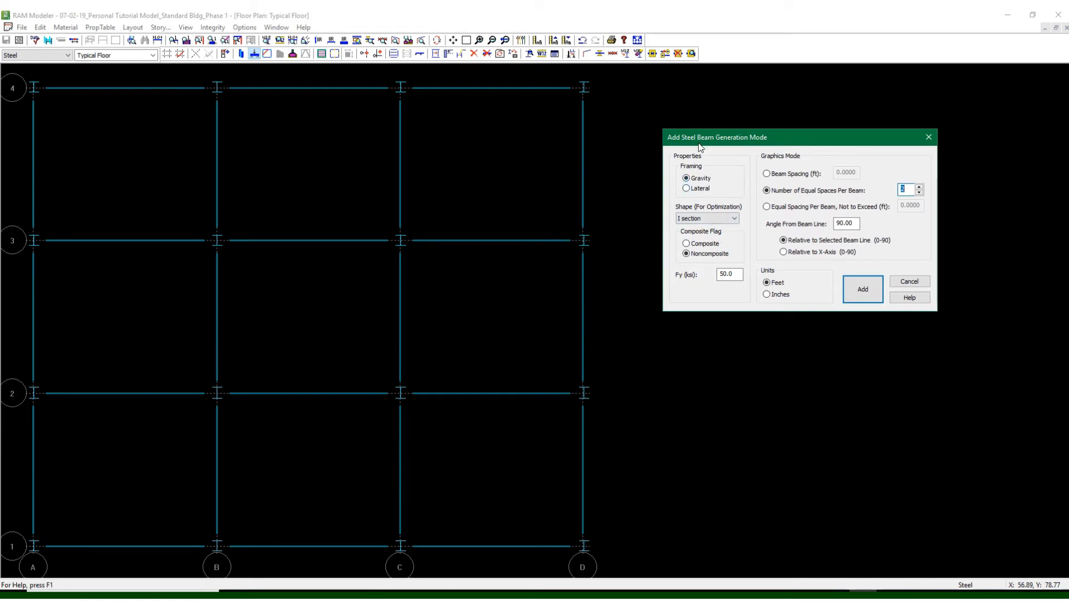
drag(697, 144, 685, 146)
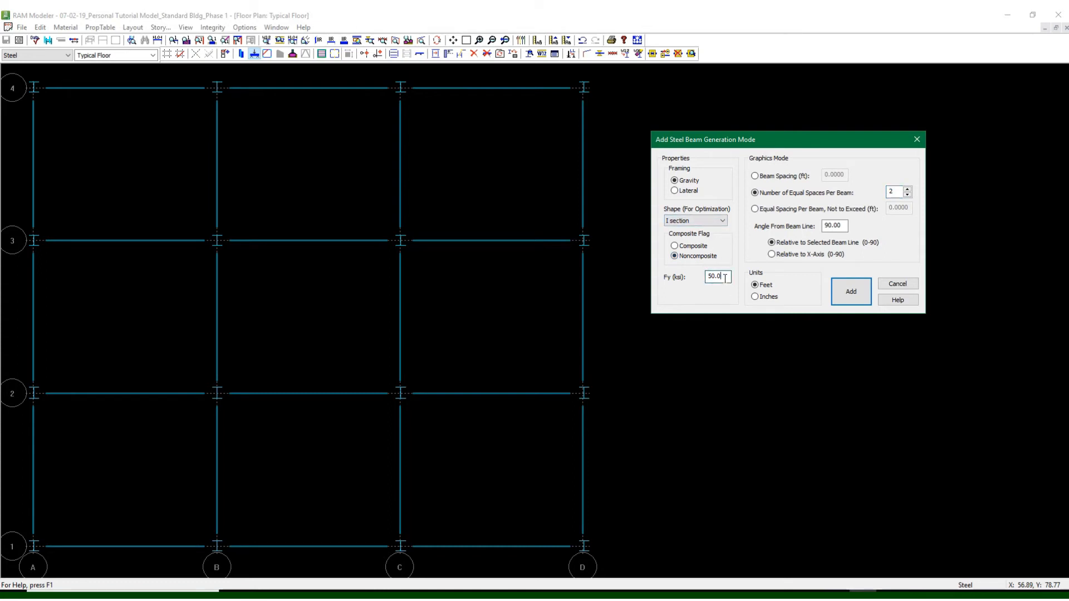
click(844, 225)
drag(742, 143, 762, 134)
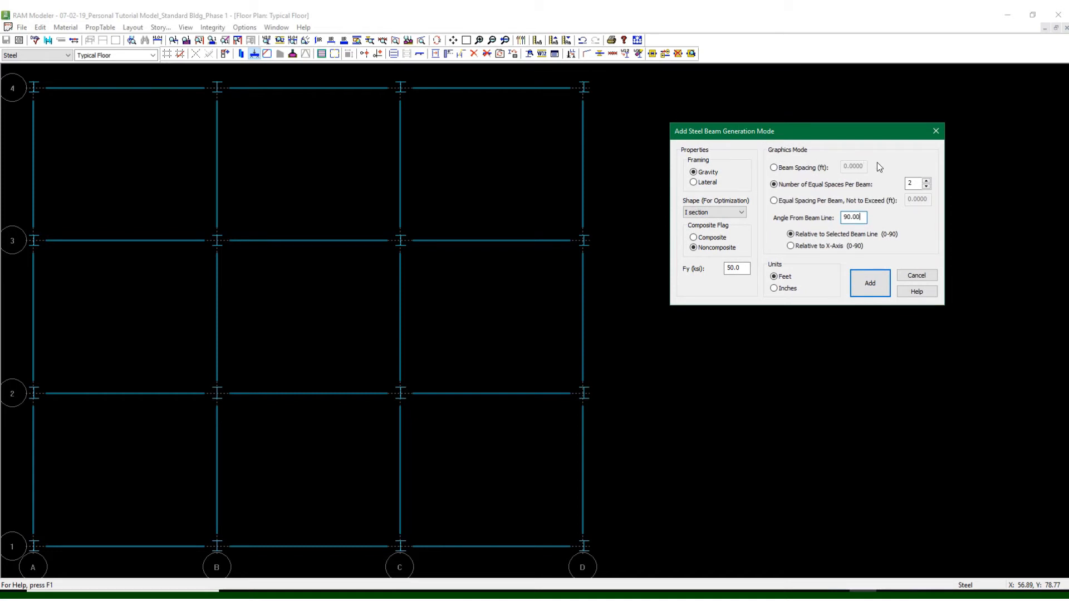
drag(811, 131, 797, 98)
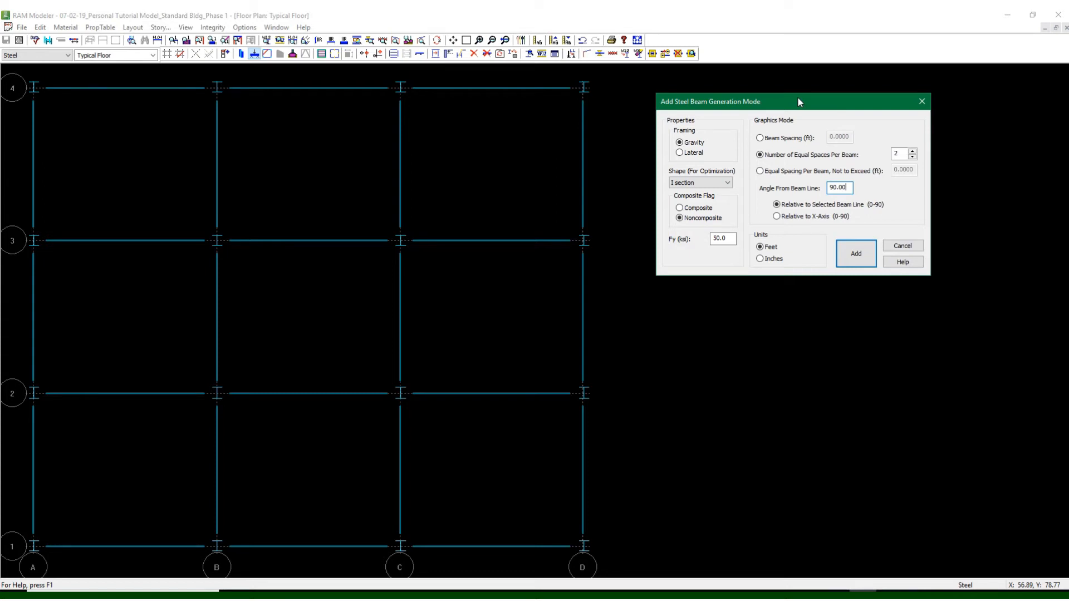
drag(797, 98, 835, 81)
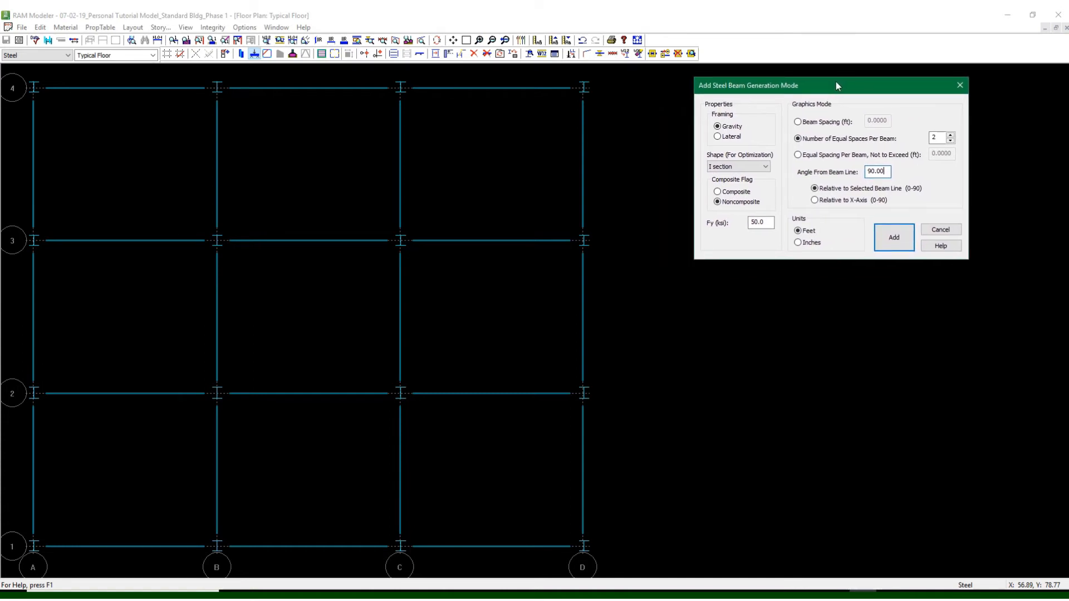
drag(834, 81, 910, 105)
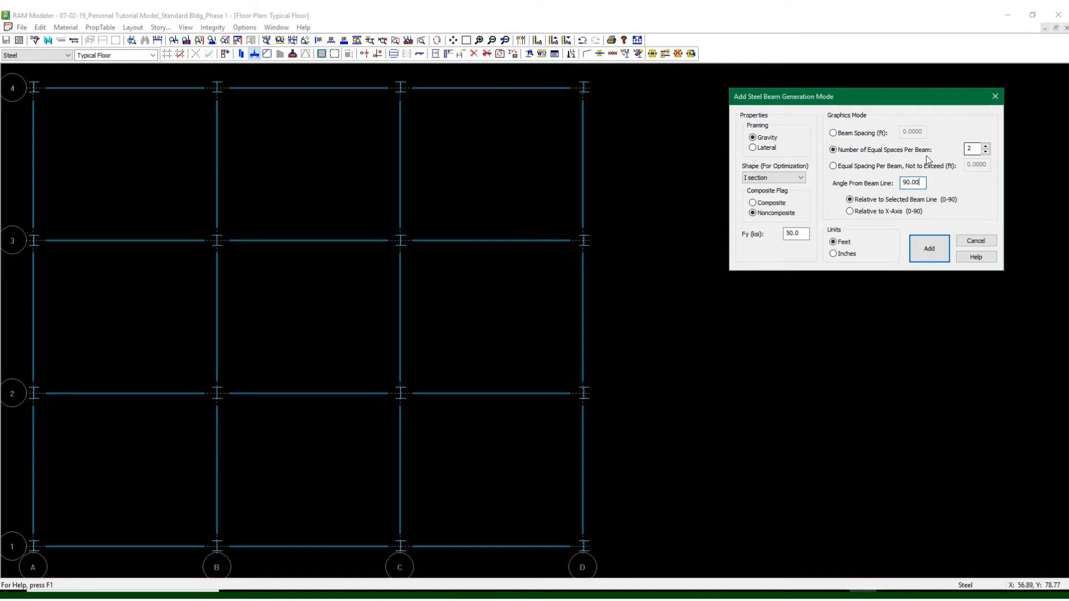
click(985, 147)
click(985, 148)
click(978, 148)
drag(923, 92, 915, 54)
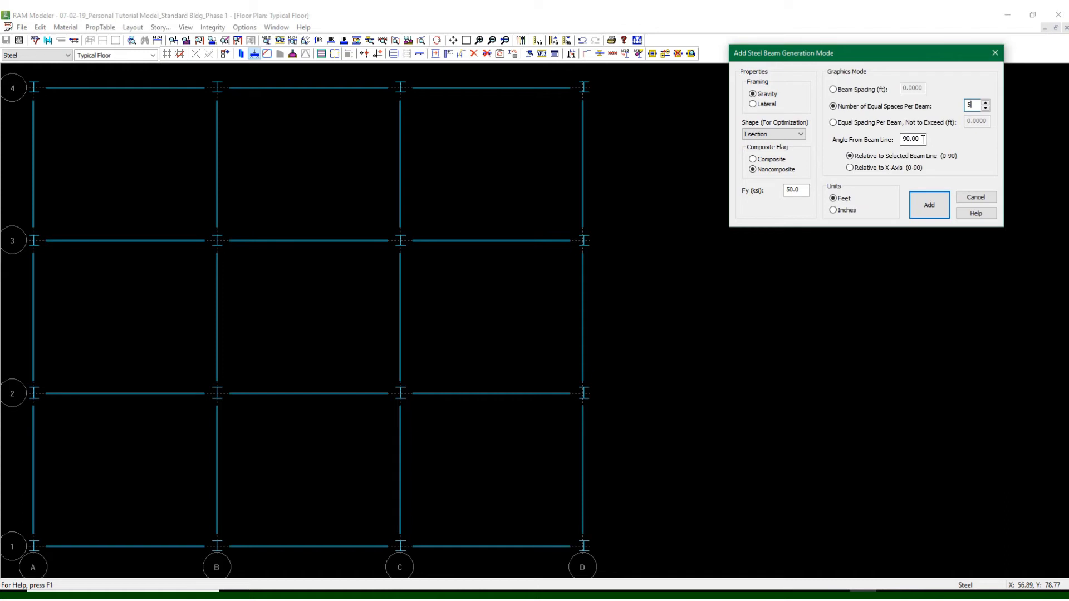
Generate the horizontal infill beams in the three bays between grids 1 and 2, from grid A to D
click(929, 206)
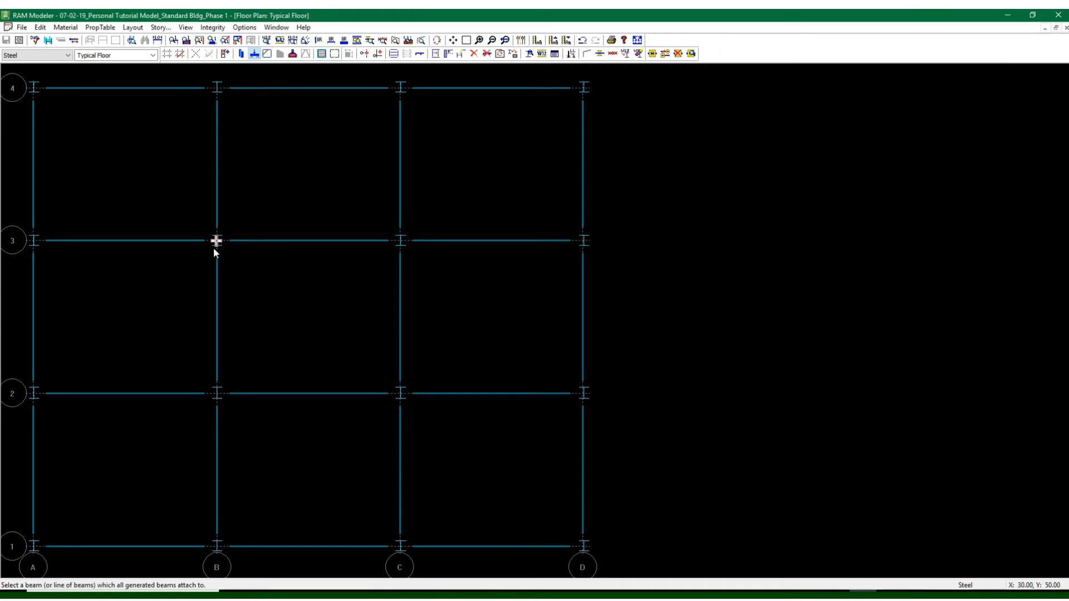
click(35, 539)
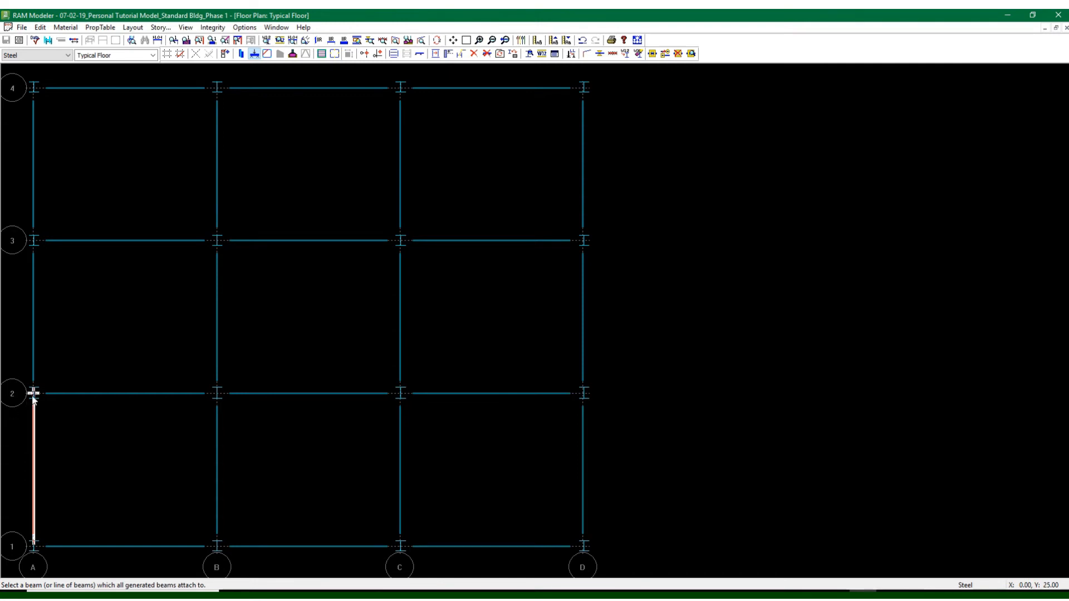
click(33, 397)
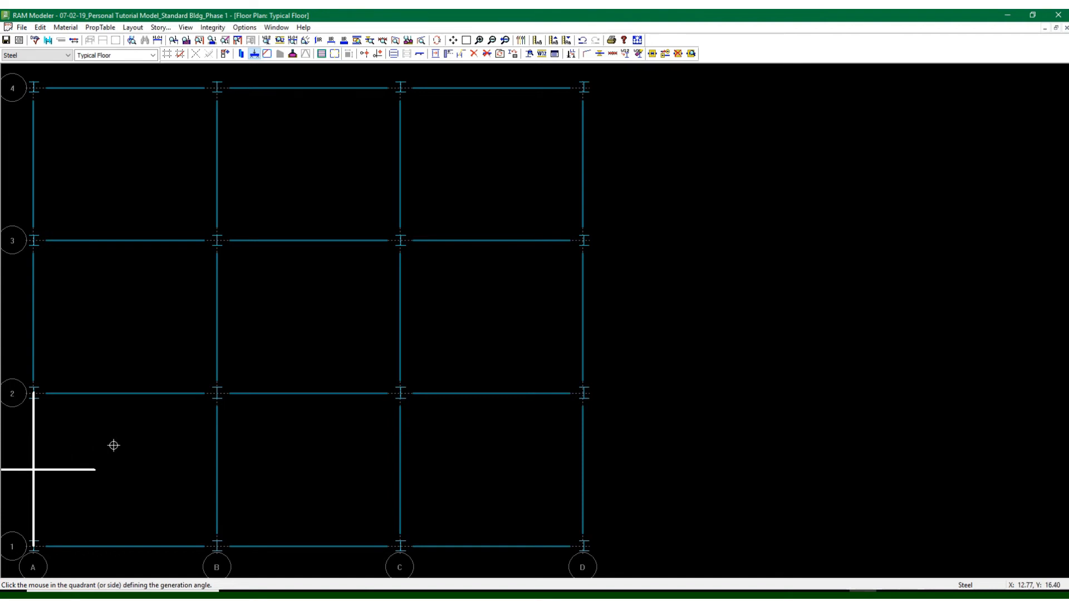
click(141, 438)
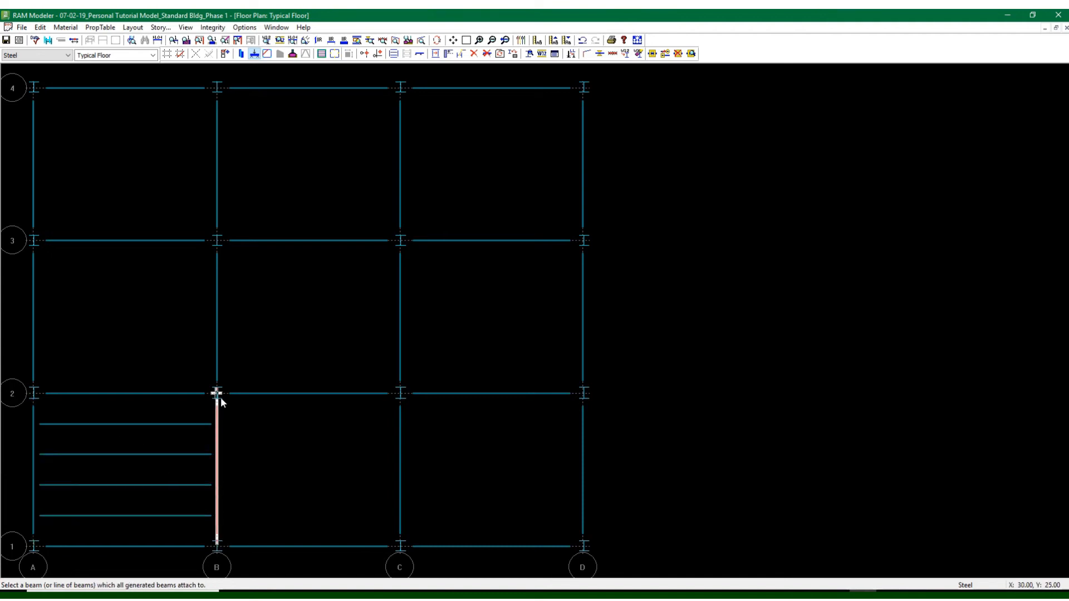
click(217, 412)
click(308, 453)
click(394, 489)
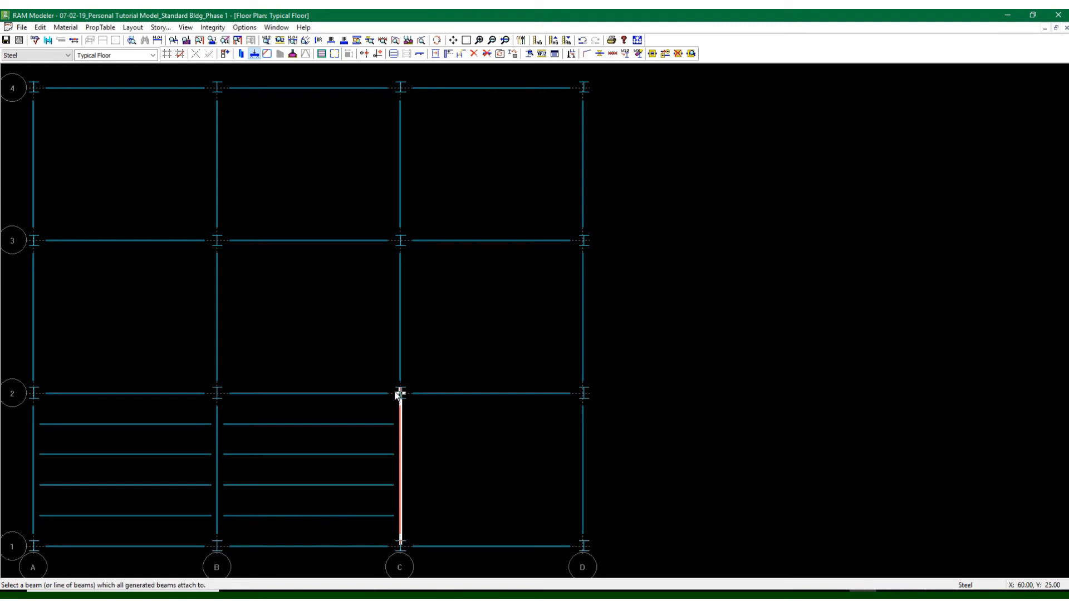
click(489, 453)
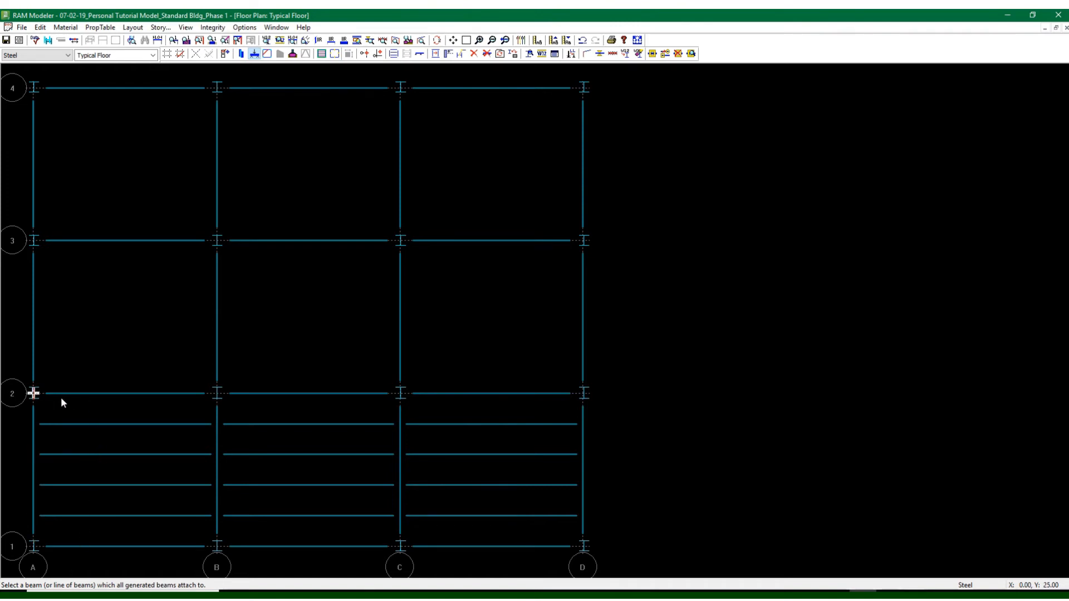
Generate the horizontal infill beams in the three bays between grids 2 and 3, from grid A to D
click(33, 362)
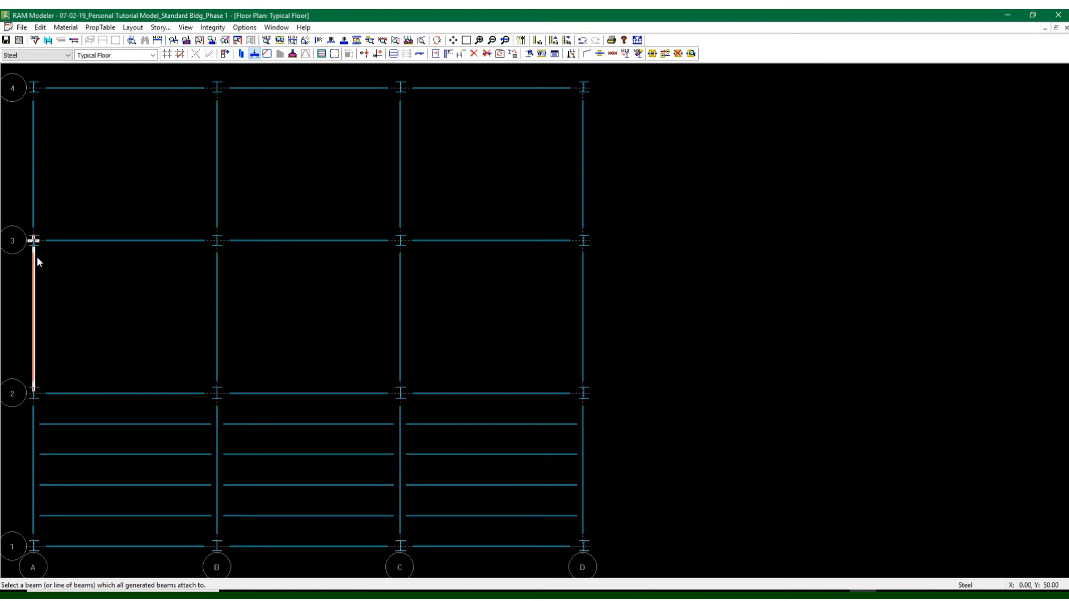
click(111, 352)
click(217, 247)
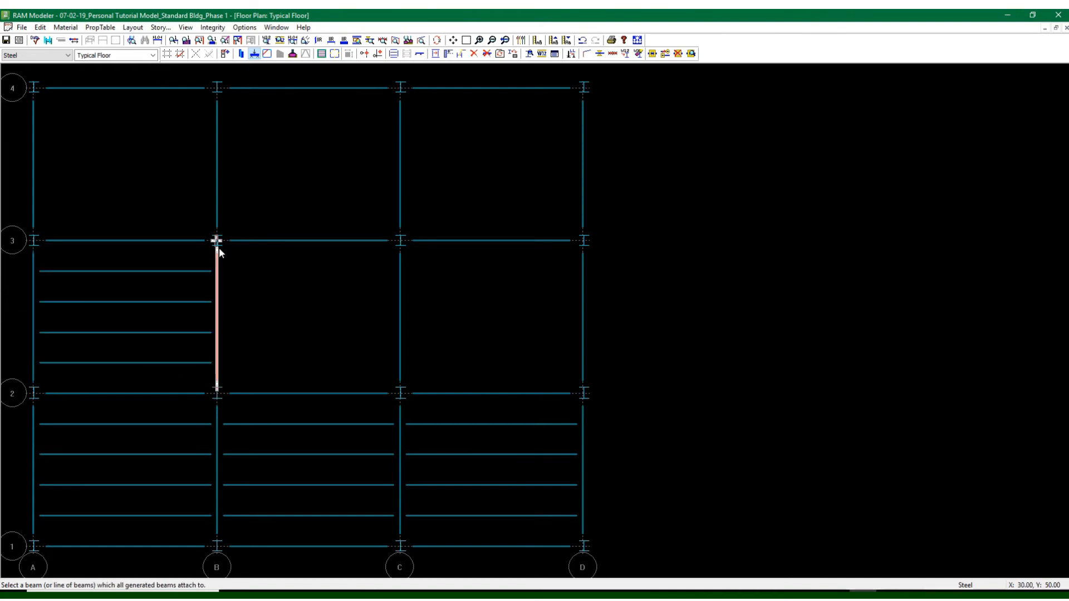
click(324, 331)
click(410, 383)
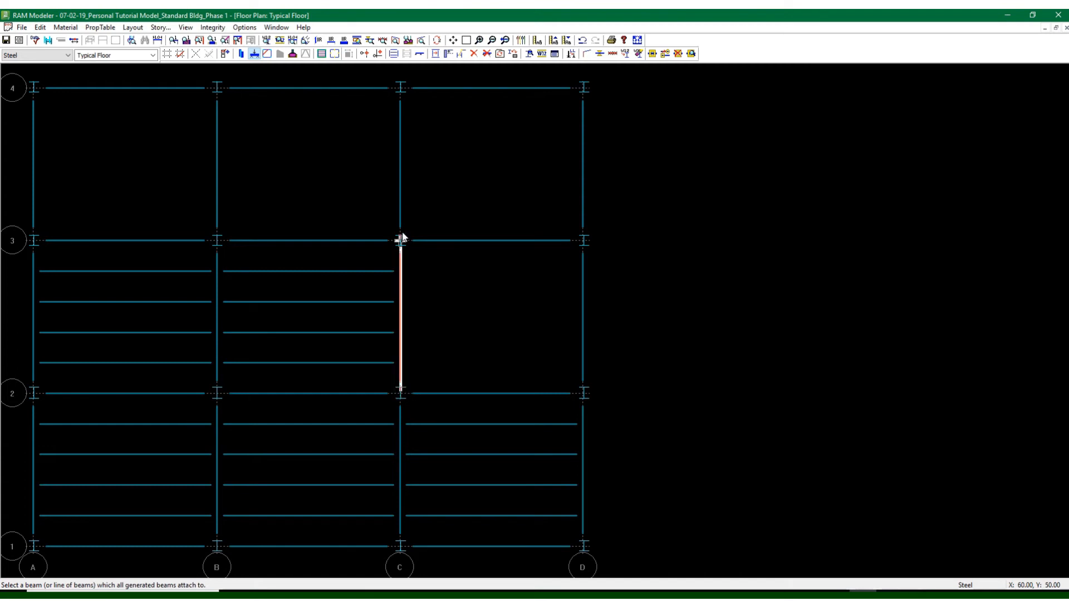
click(498, 362)
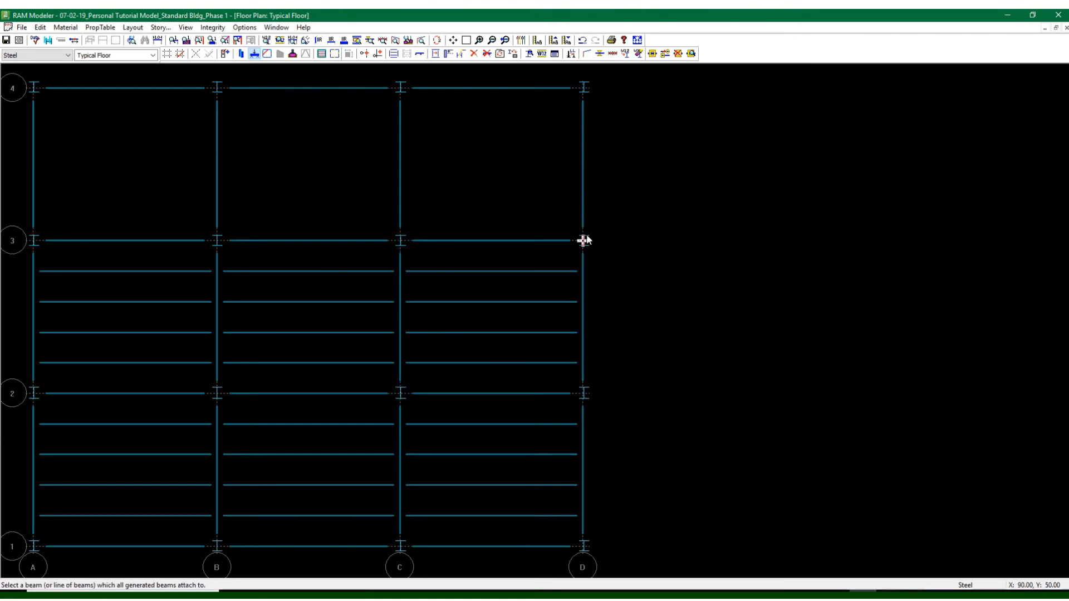
Generate the horizontal infill beams in the three bays between grids 3 and 4, working from grid D back to A
click(586, 119)
click(519, 127)
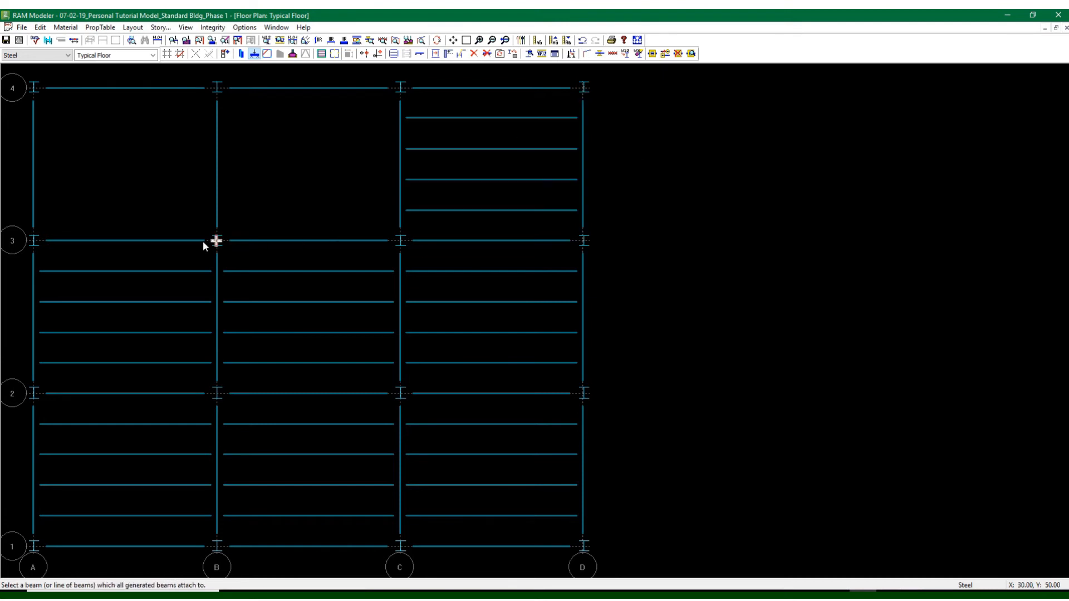
click(217, 184)
click(308, 138)
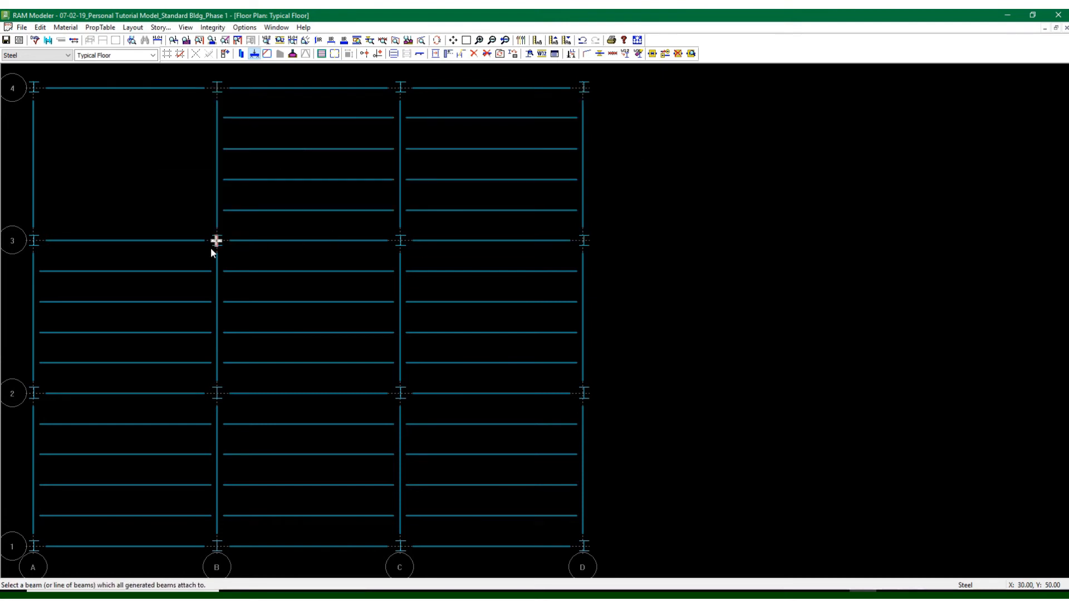
click(214, 185)
click(177, 134)
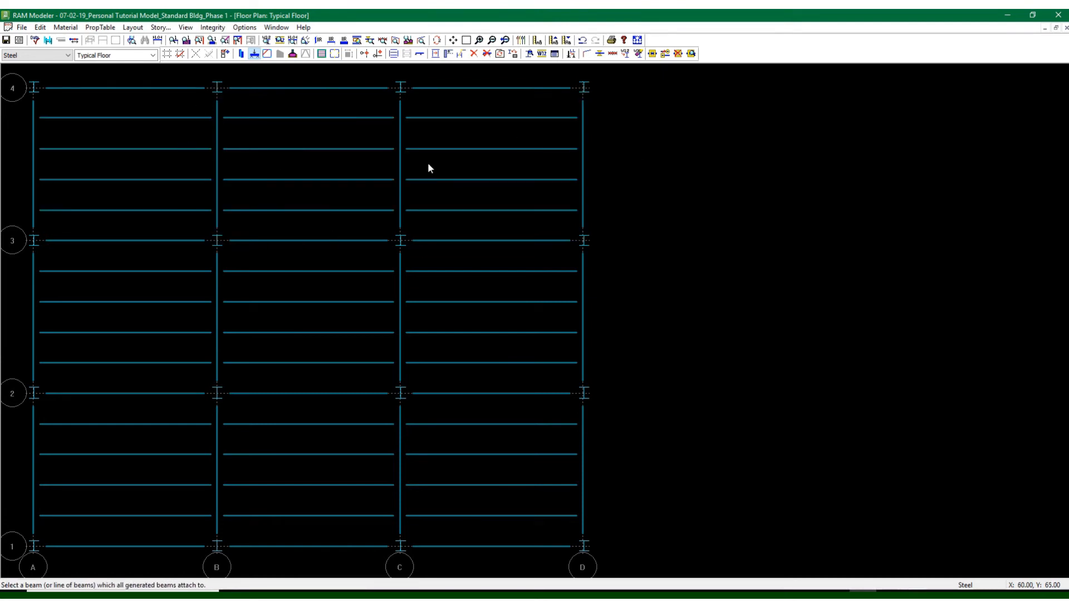
End the steel beam generation and save the model
right_click(451, 169)
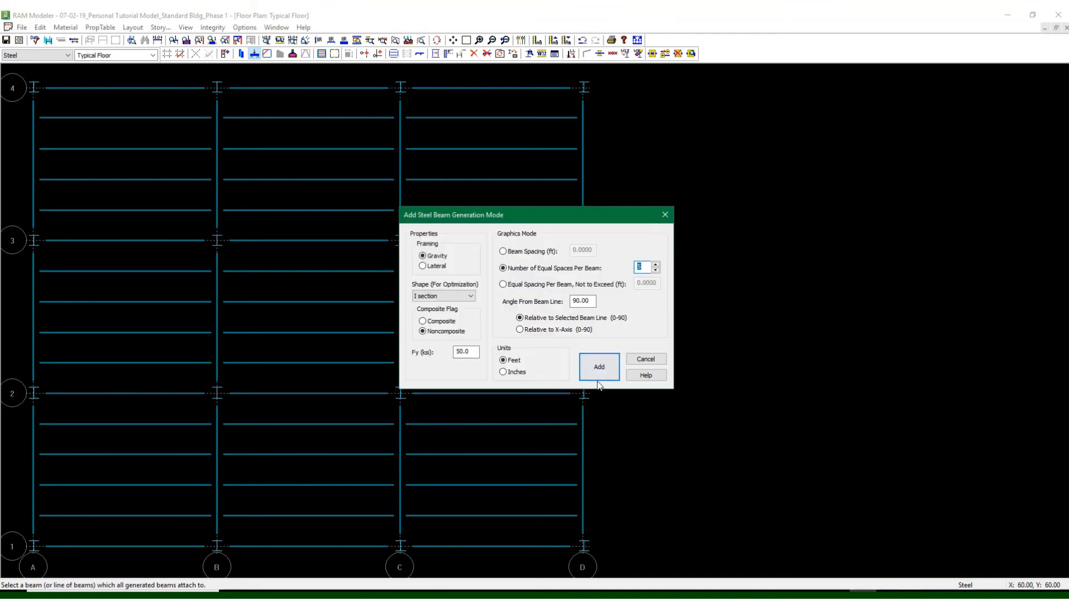
click(645, 361)
click(645, 360)
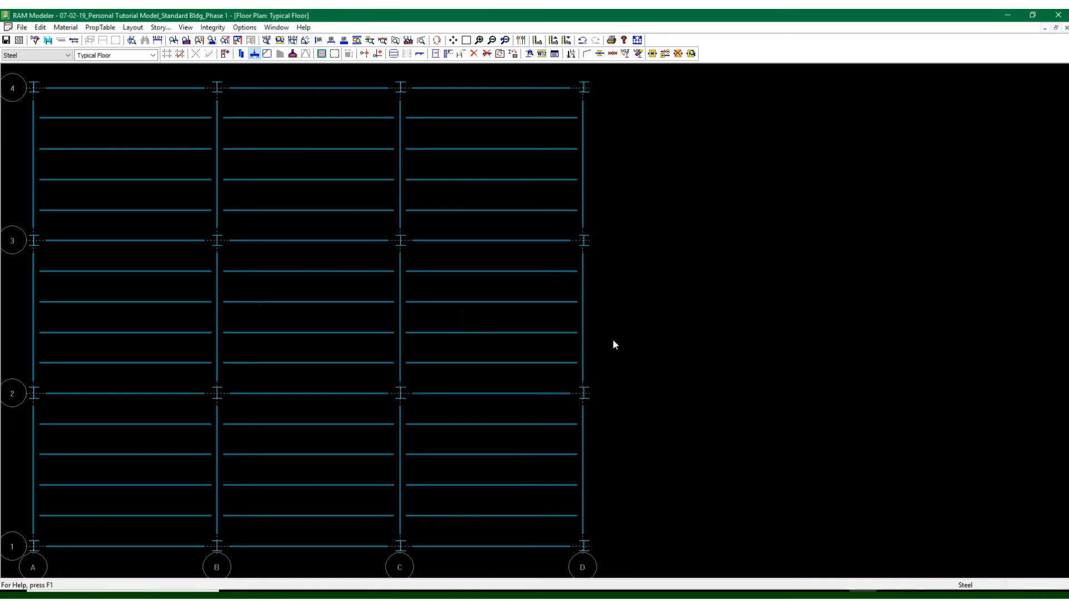
click(5, 39)
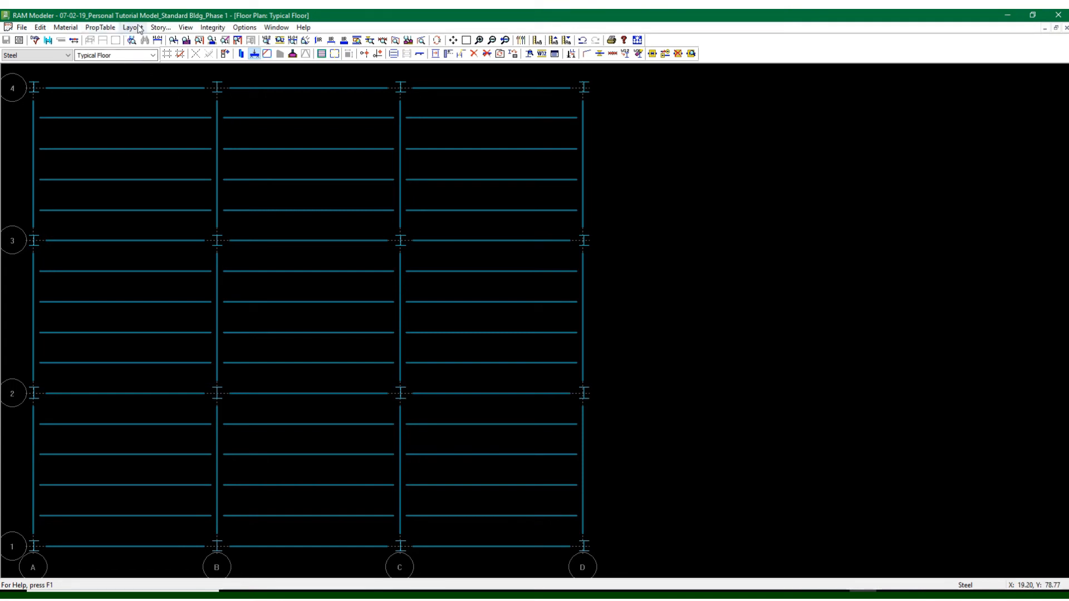
Try to run the integrity data check on the model
click(204, 27)
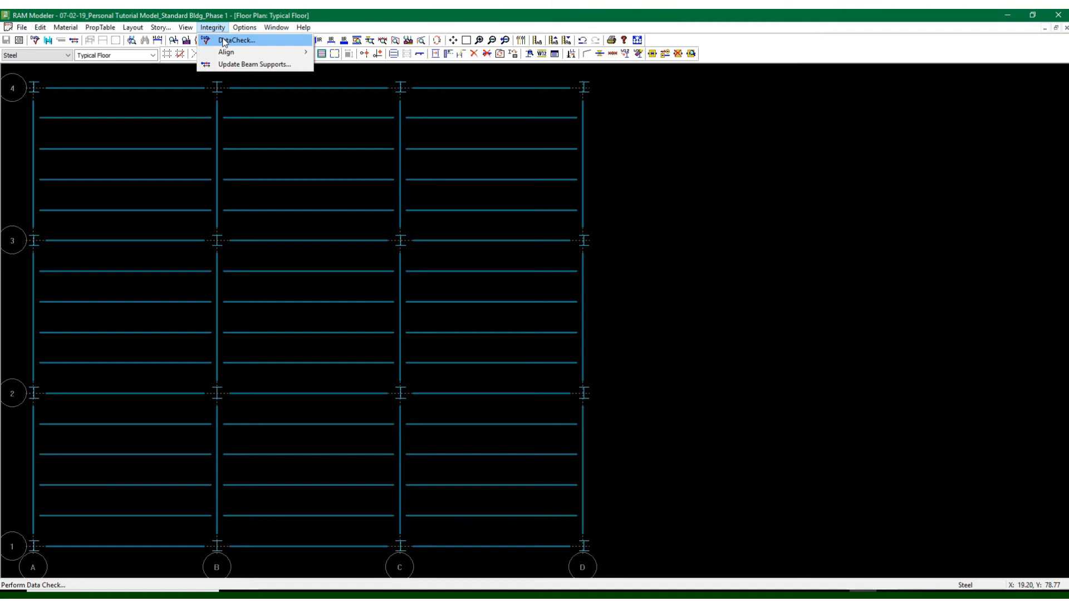
click(224, 41)
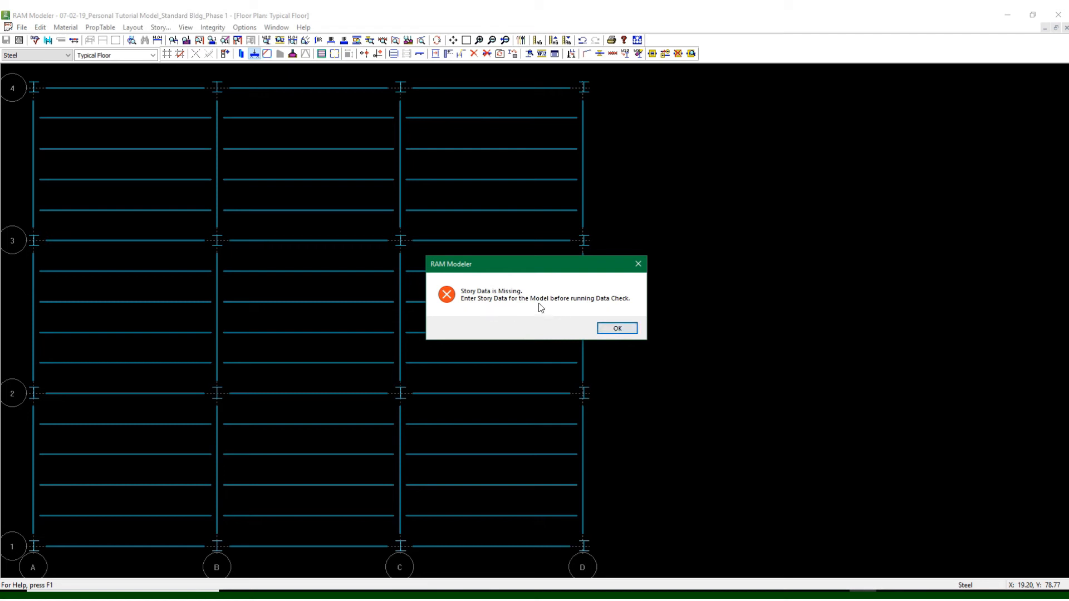
click(610, 328)
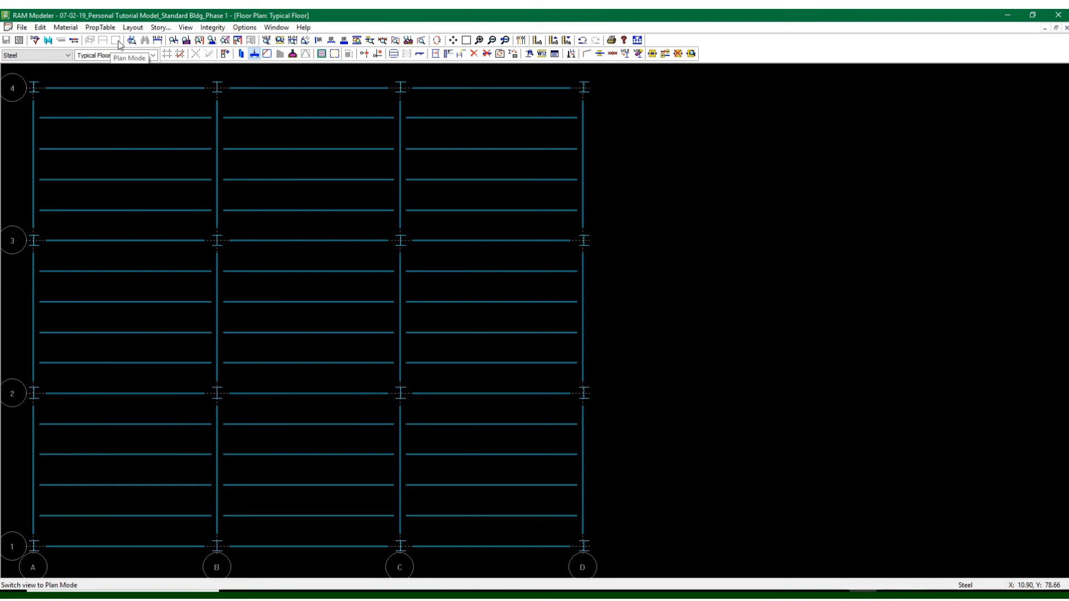
Open the story data and label the level 1 story "1st Story" for the Typical Floor type
click(160, 27)
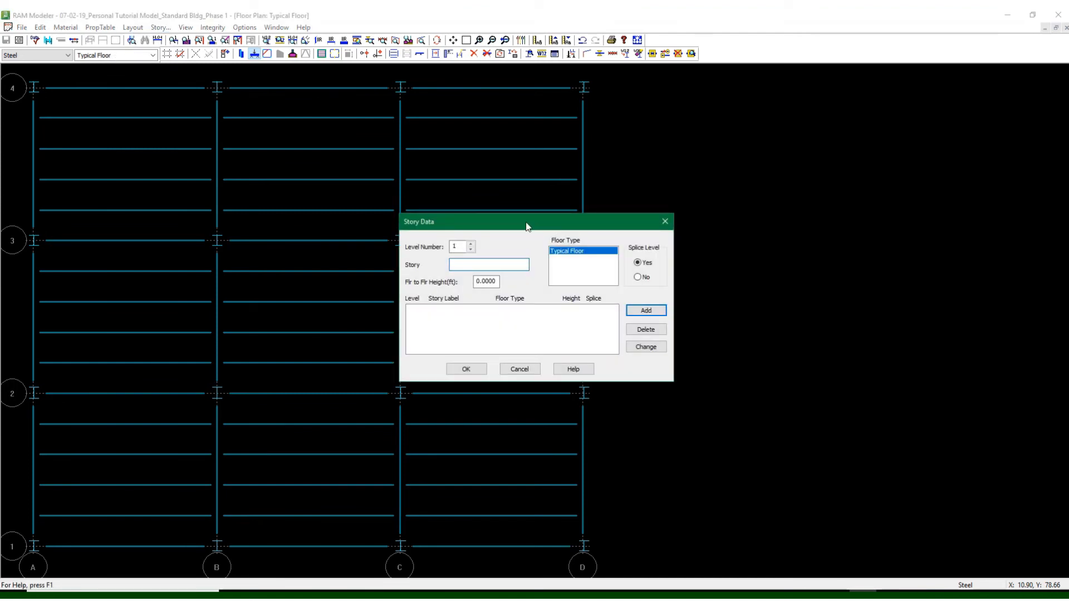
drag(521, 224, 726, 118)
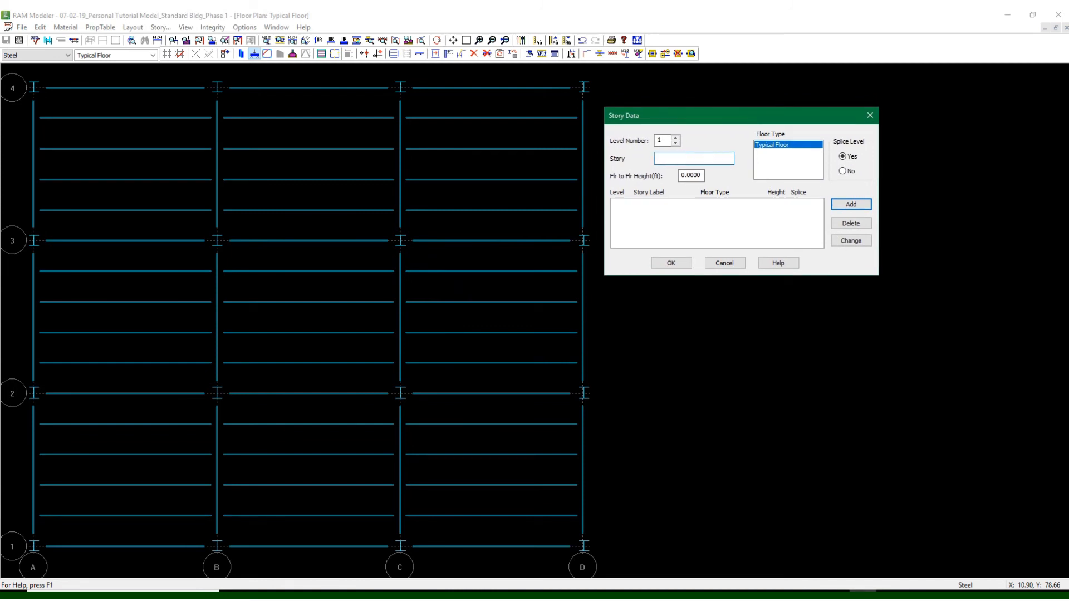
text(1st Story)
click(670, 139)
click(676, 142)
click(671, 143)
click(684, 159)
click(684, 159)
Set the floor-to-floor height to 15 ft, then add the level 1 story and accept the story data
click(702, 175)
drag(702, 175, 671, 177)
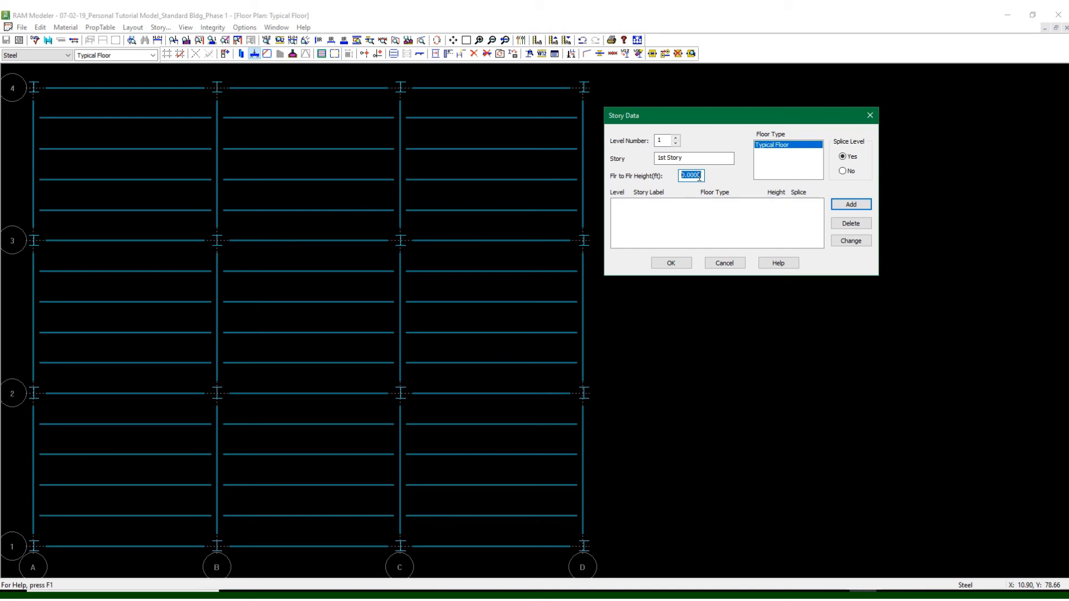
text(156)
key(BackSpace)
click(693, 161)
click(847, 206)
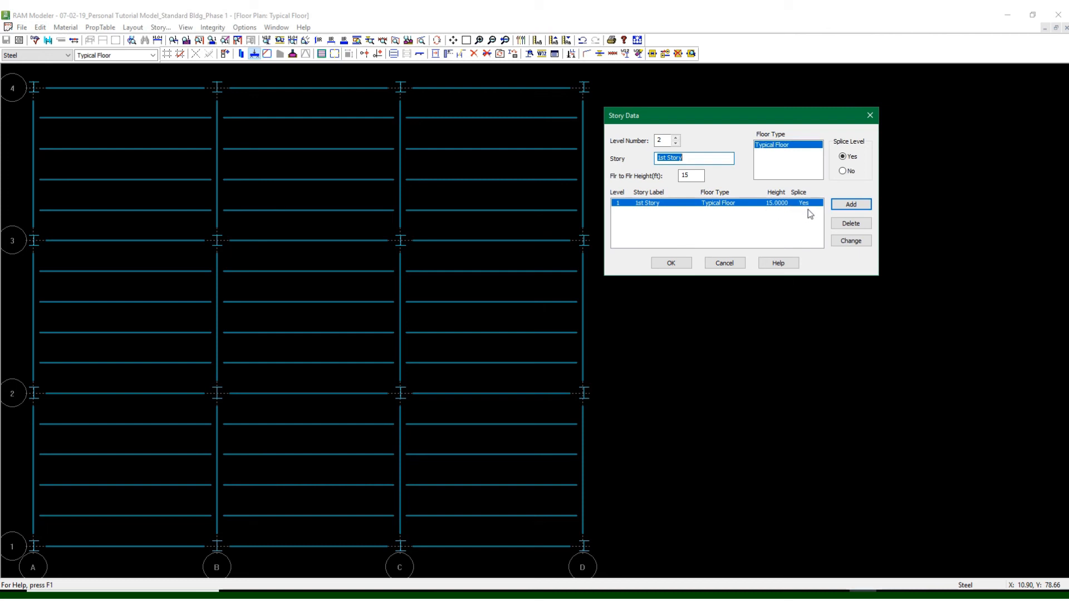
click(671, 263)
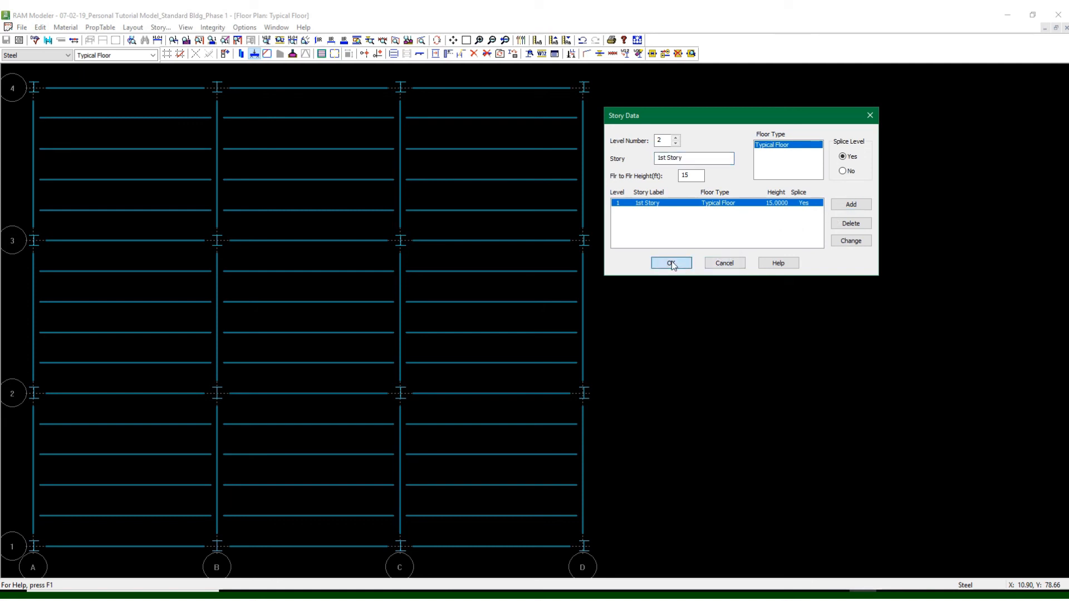
Examine the framed building from several angles in RAM 3D Viewer, then return to the Typical Floor plan in RAM Modeler
click(90, 40)
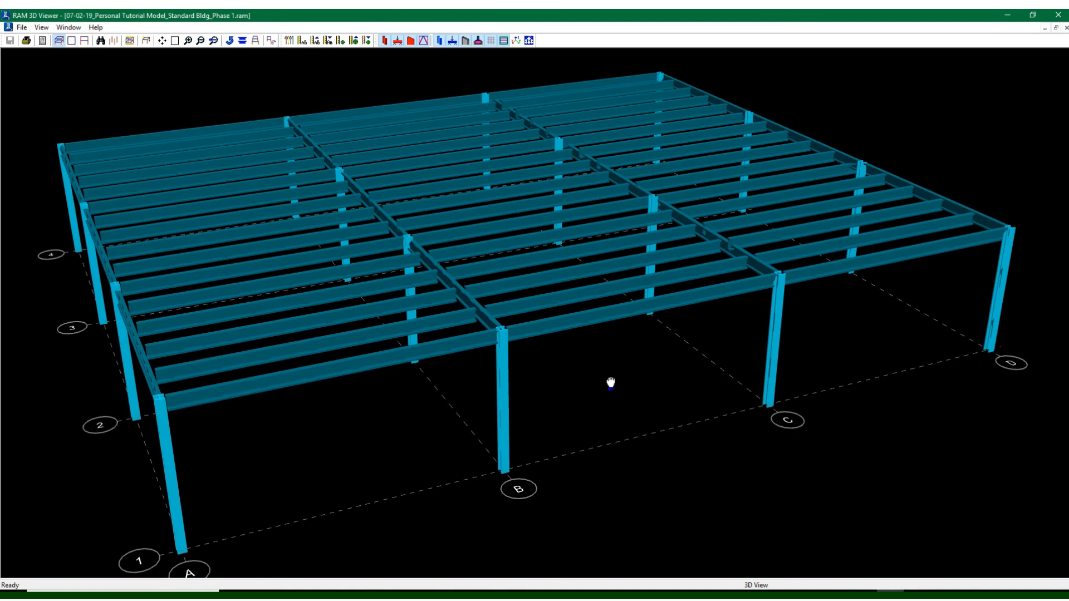
drag(631, 383, 427, 335)
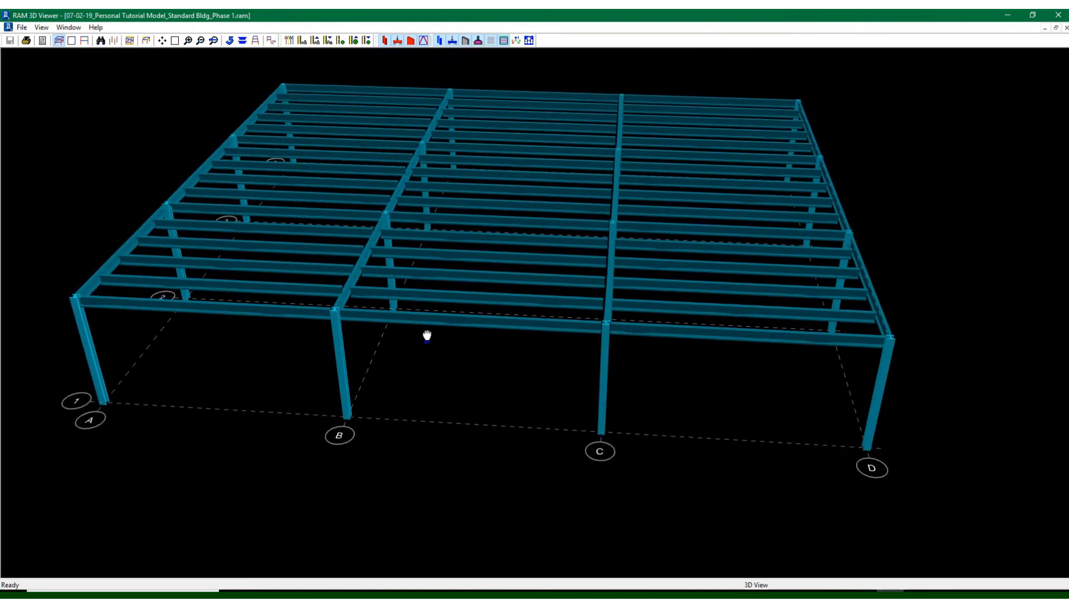
click(72, 40)
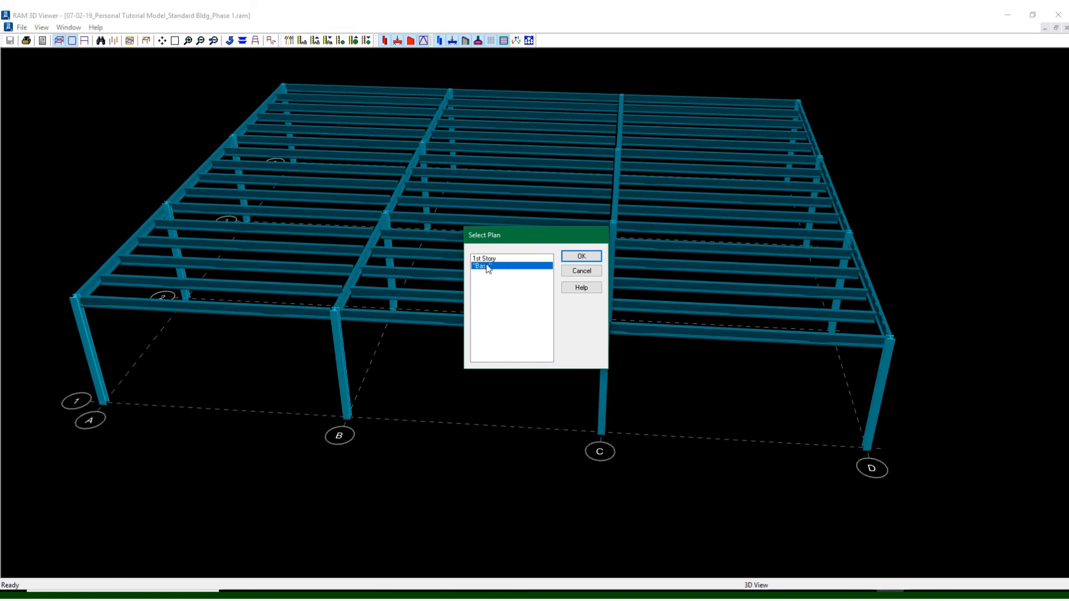
click(579, 271)
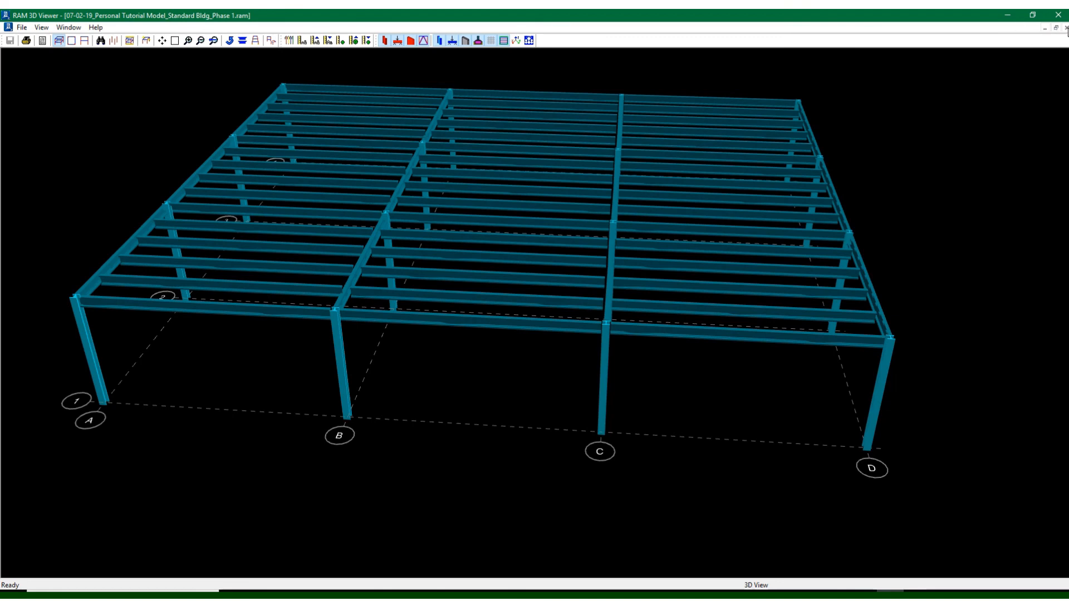
click(1066, 28)
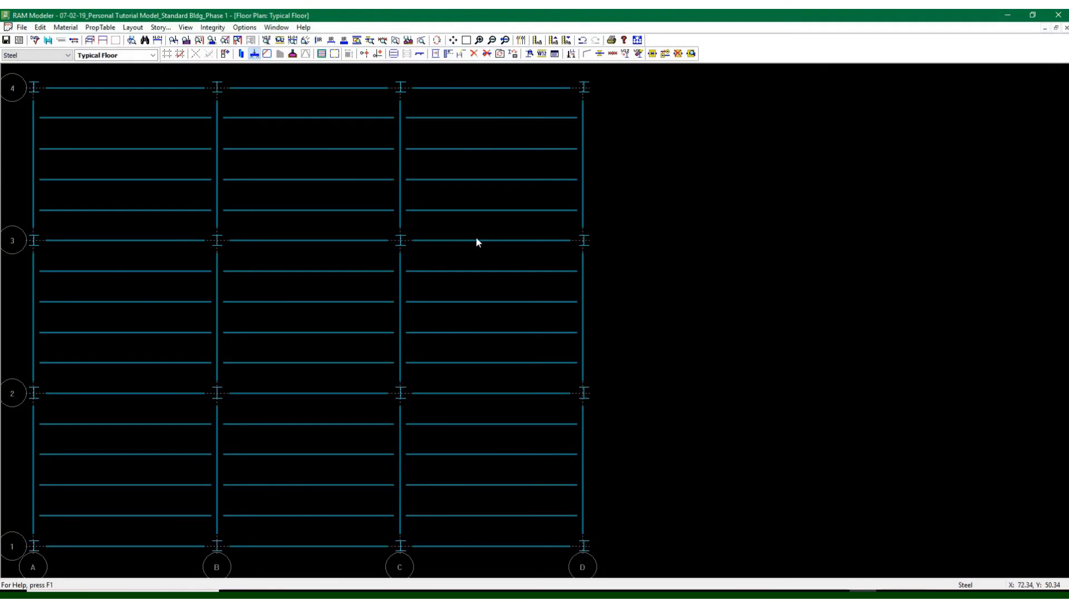
Save the model and run the data check with the Gravity Only option, closing its status report when done
click(6, 40)
click(212, 27)
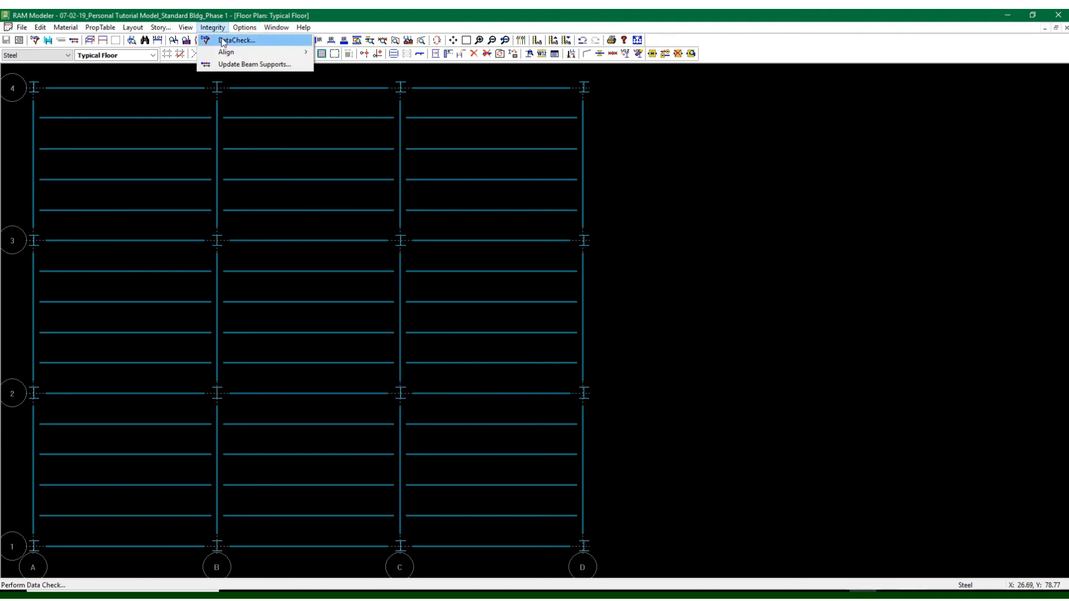
click(226, 40)
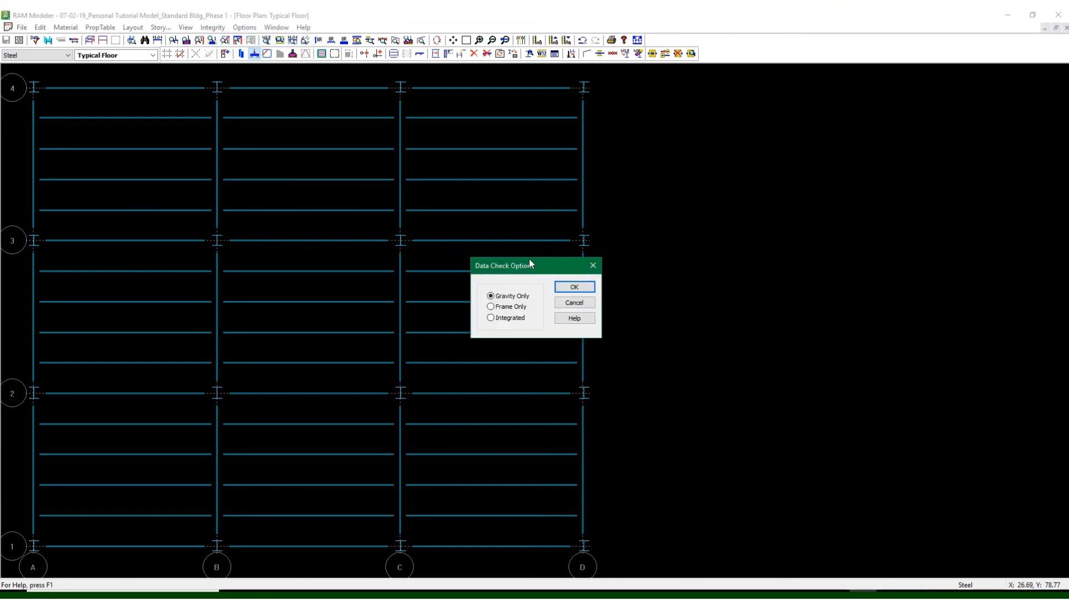
drag(529, 263, 683, 155)
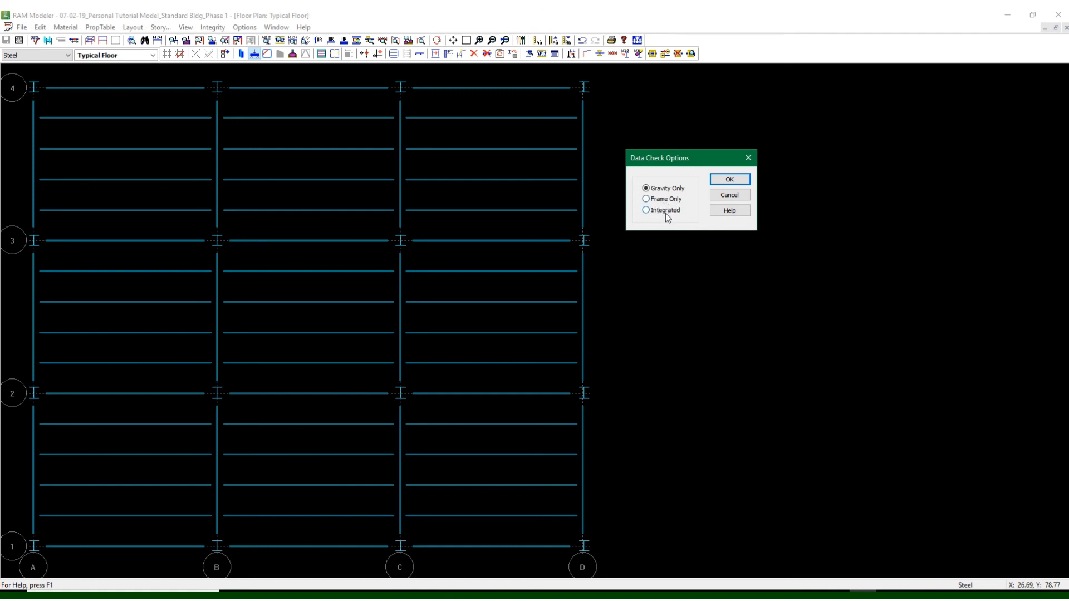
click(730, 180)
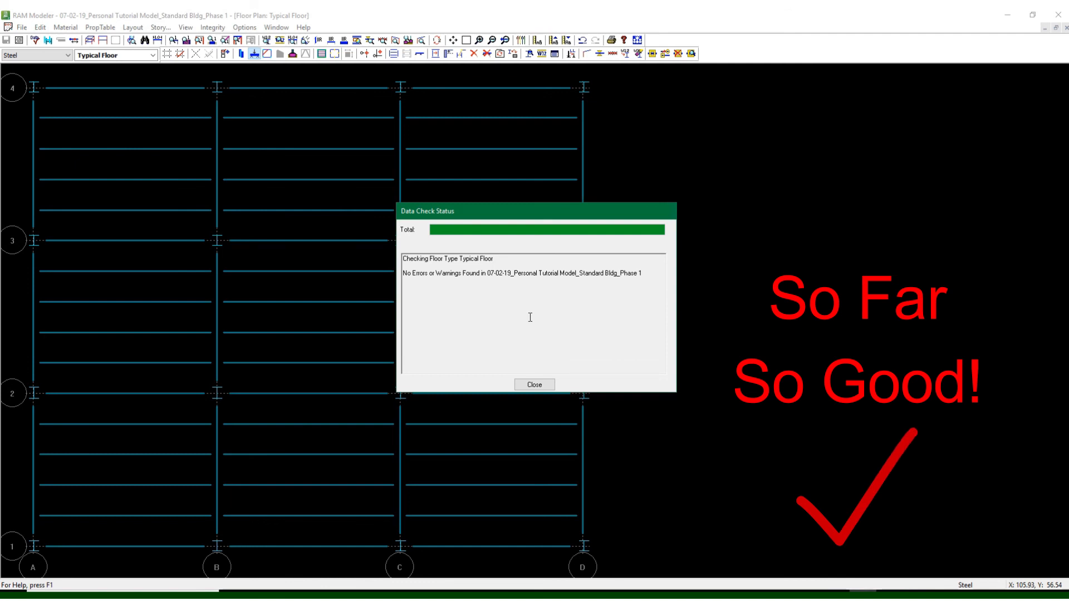
drag(482, 216, 679, 157)
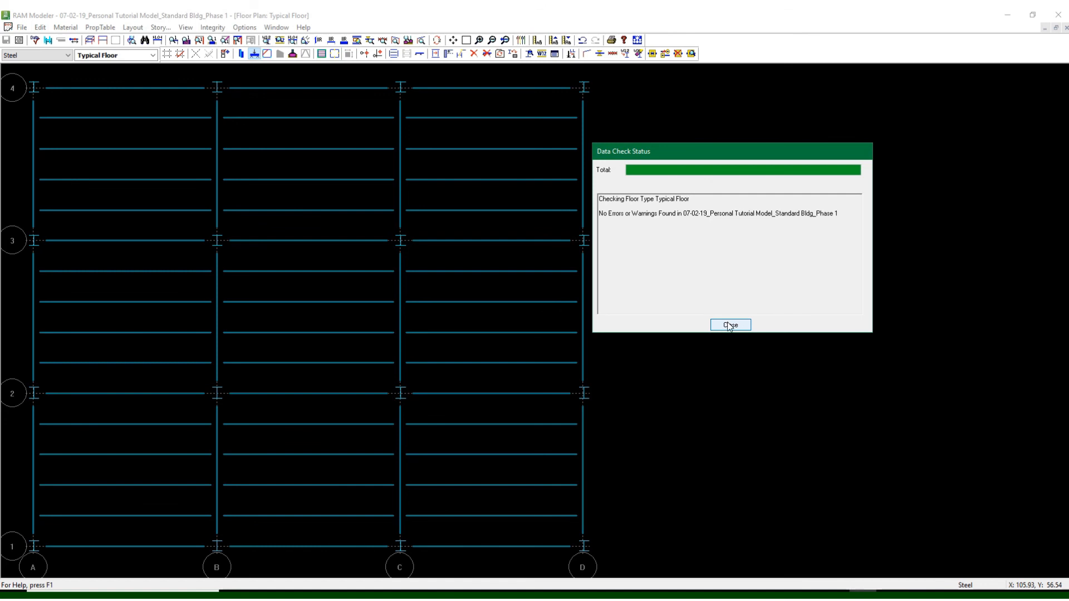
drag(674, 158, 702, 120)
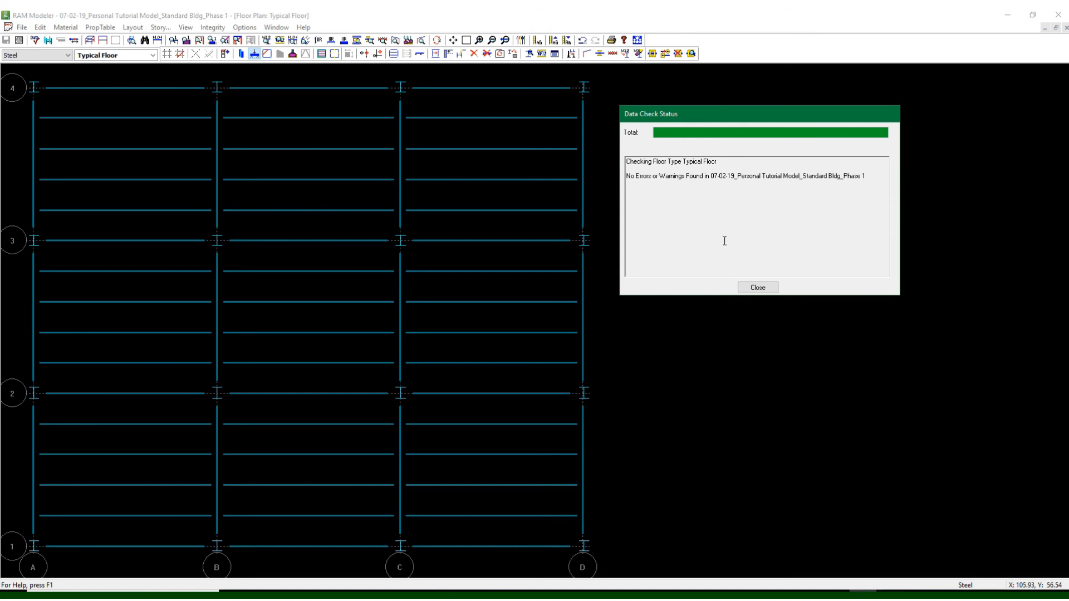
click(758, 287)
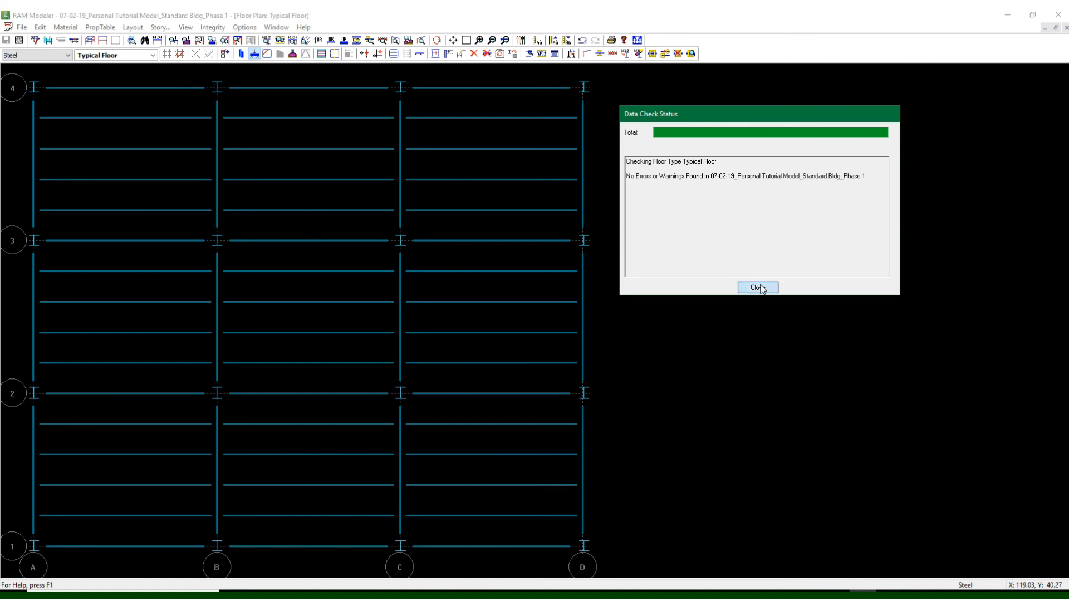